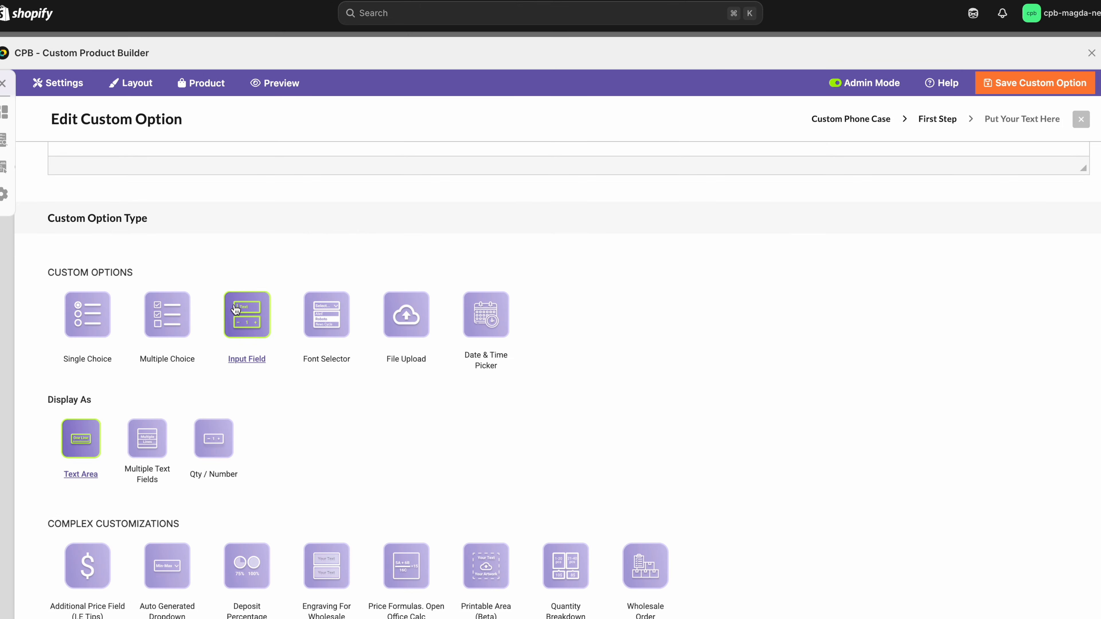
# Label the first choice of the "Put Your Text Here" option "Add Your Text".
pyautogui.scroll(-10, 235, 309)
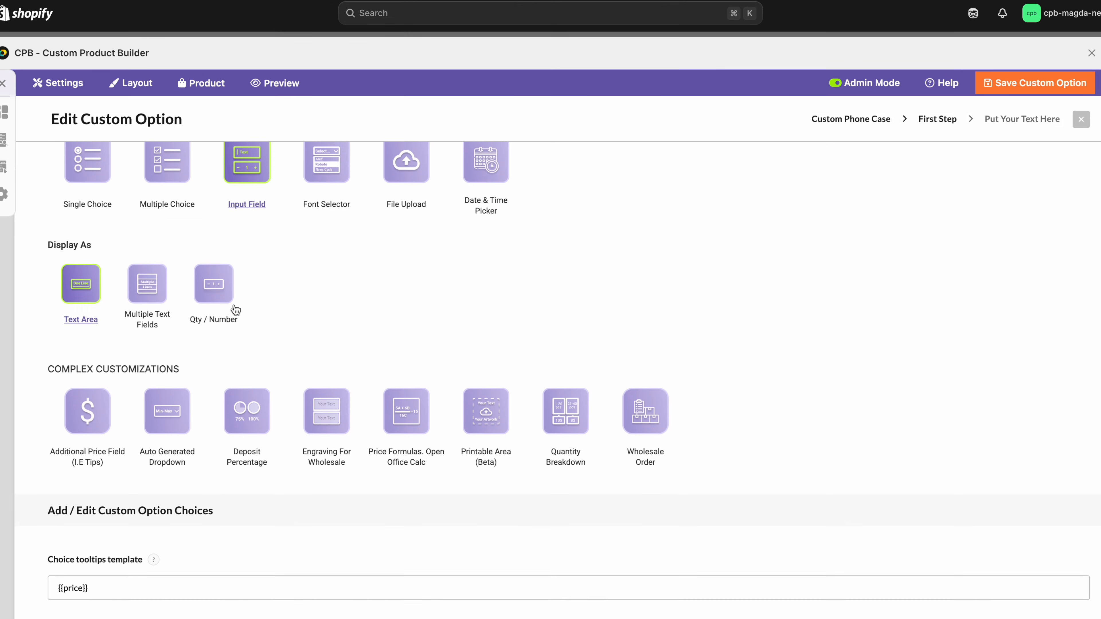
pyautogui.scroll(5, 229, 307)
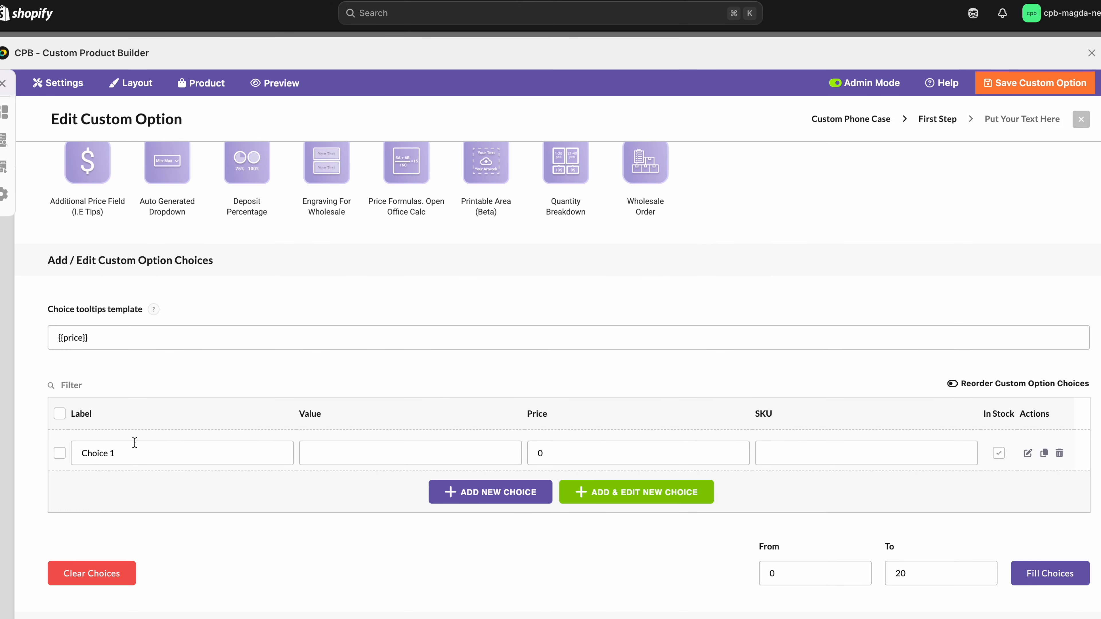
pyautogui.tripleClick(81, 452)
pyautogui.write('Add Your Text')
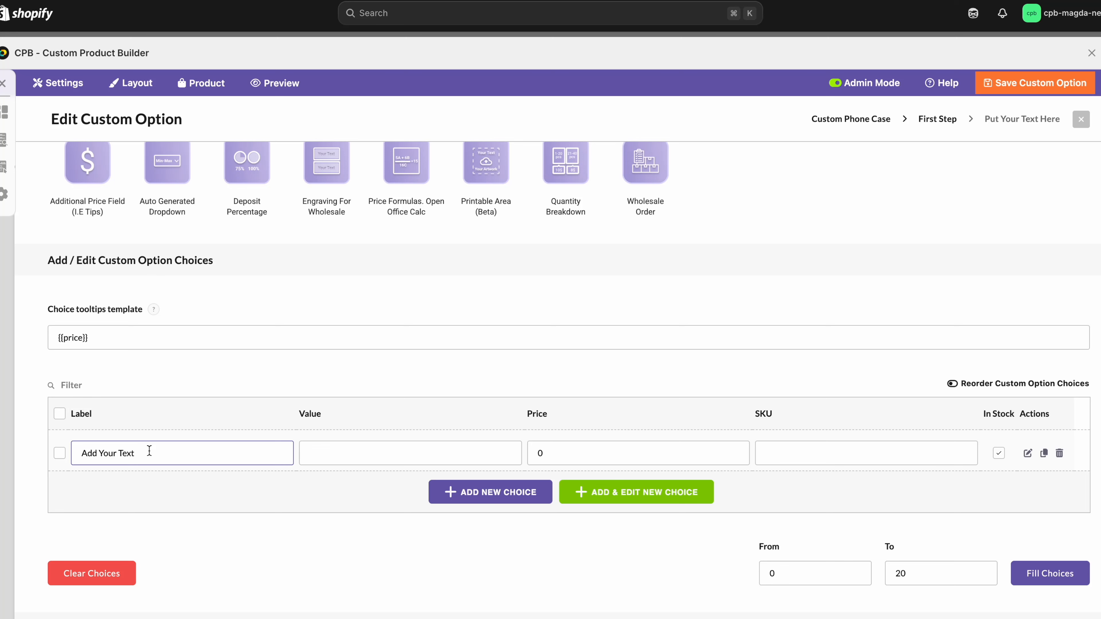
# In the "Add Your Text" choice attributes, set minimal length 3 and maximal length 8, and enable the characters counter.
pyautogui.click(1028, 454)
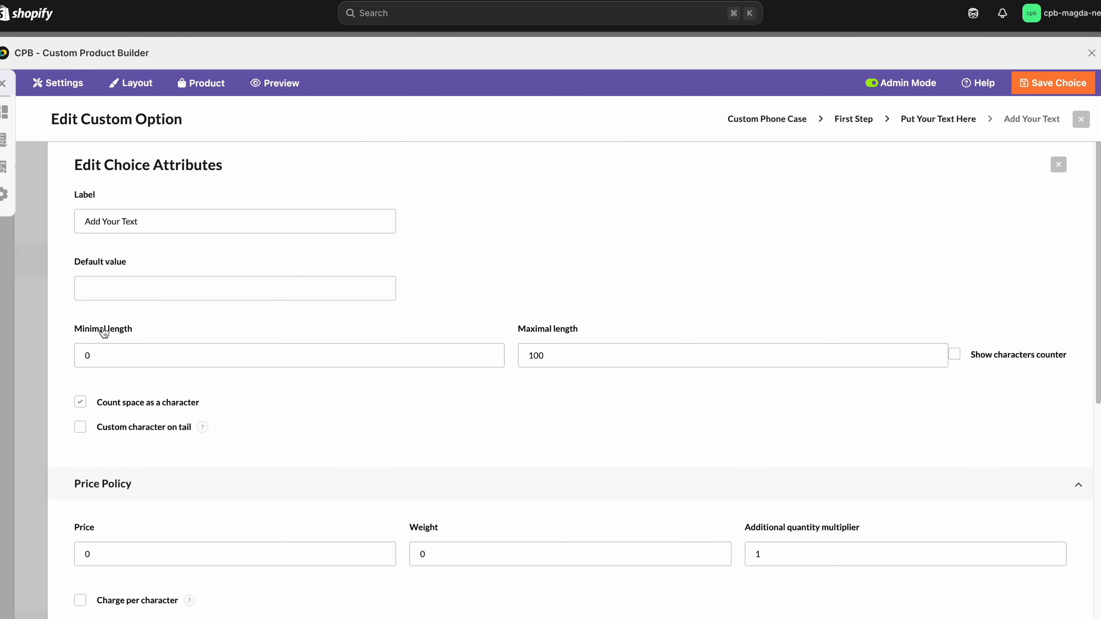
pyautogui.tripleClick(86, 334)
pyautogui.click(117, 356)
pyautogui.moveTo(117, 356); pyautogui.dragTo(70, 360)
pyautogui.moveTo(554, 351); pyautogui.dragTo(511, 362)
pyautogui.write('8')
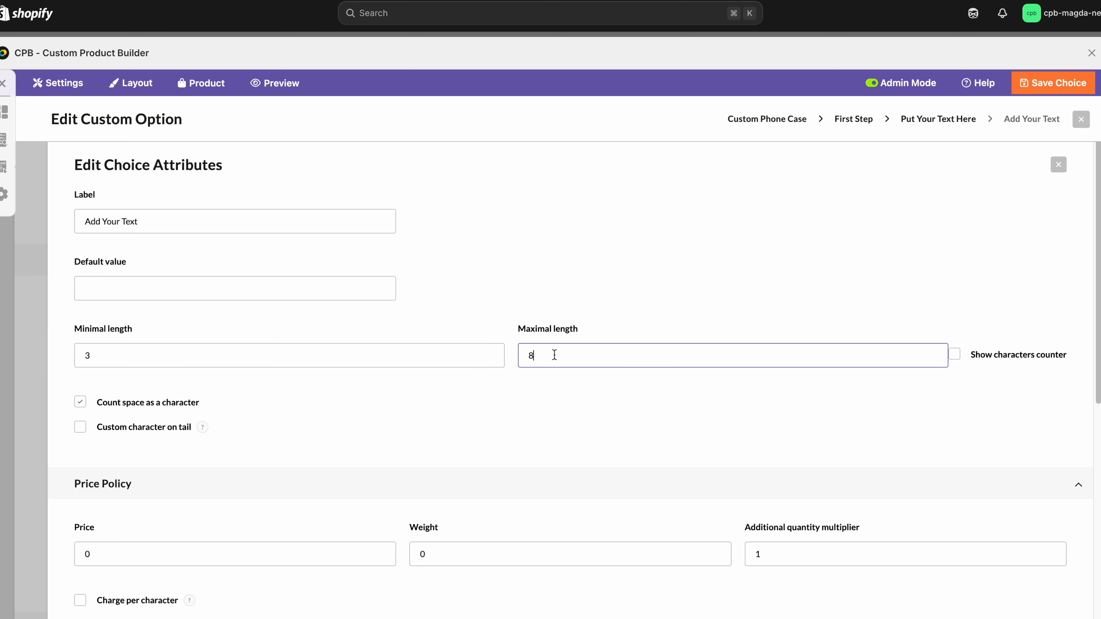
pyautogui.click(954, 355)
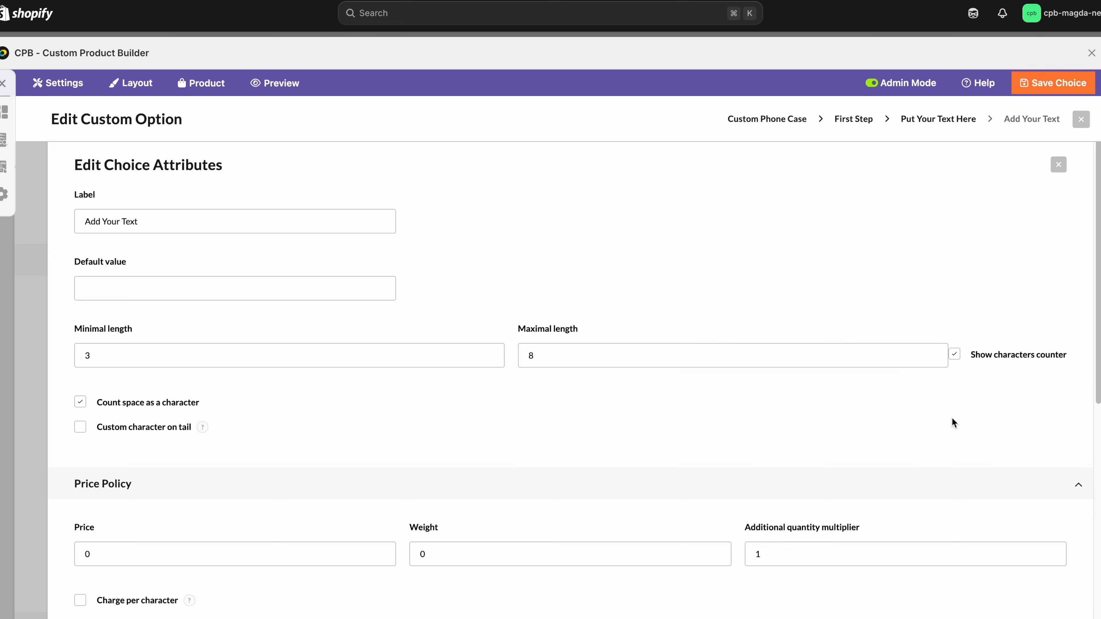
# Enable a custom character on tail, set the character to ♥, and save the choice.
pyautogui.scroll(-2, 364, 412)
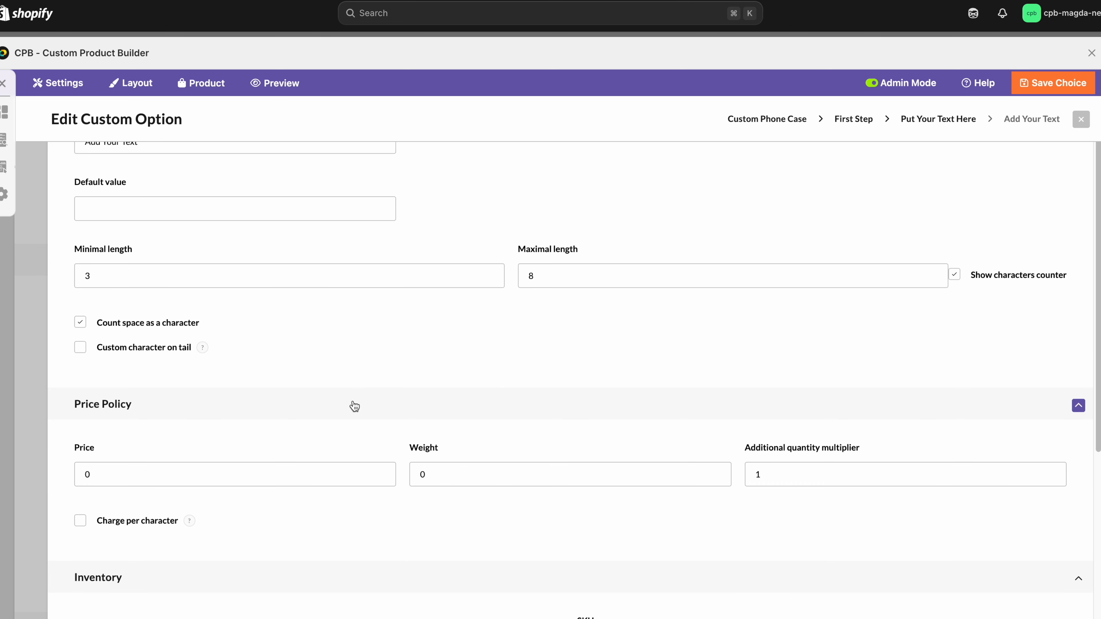
pyautogui.click(148, 352)
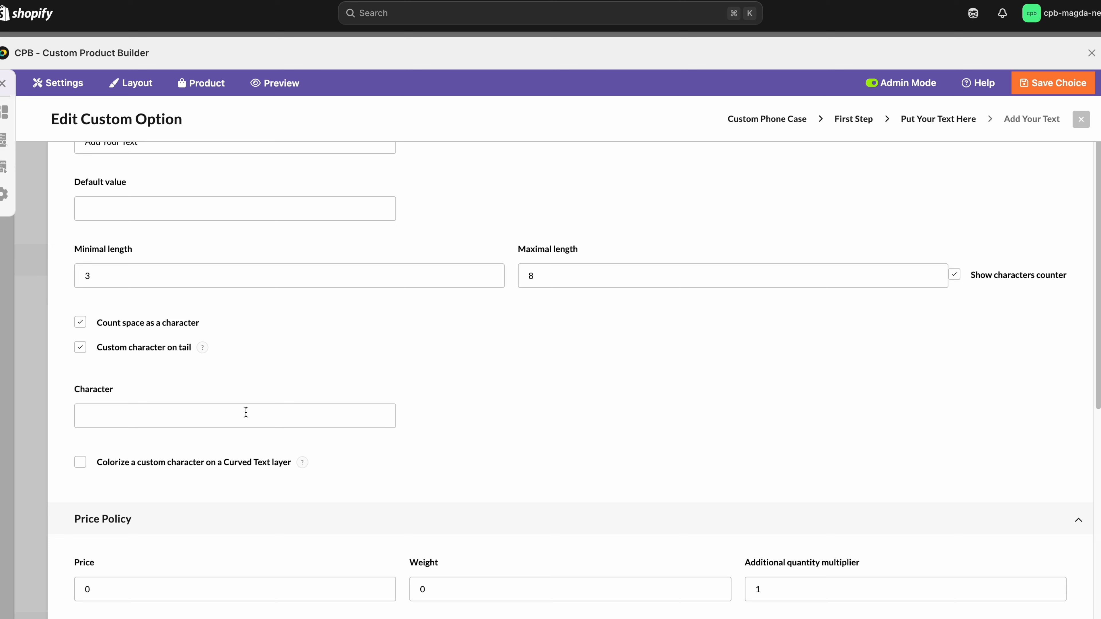
pyautogui.moveTo(202, 347)
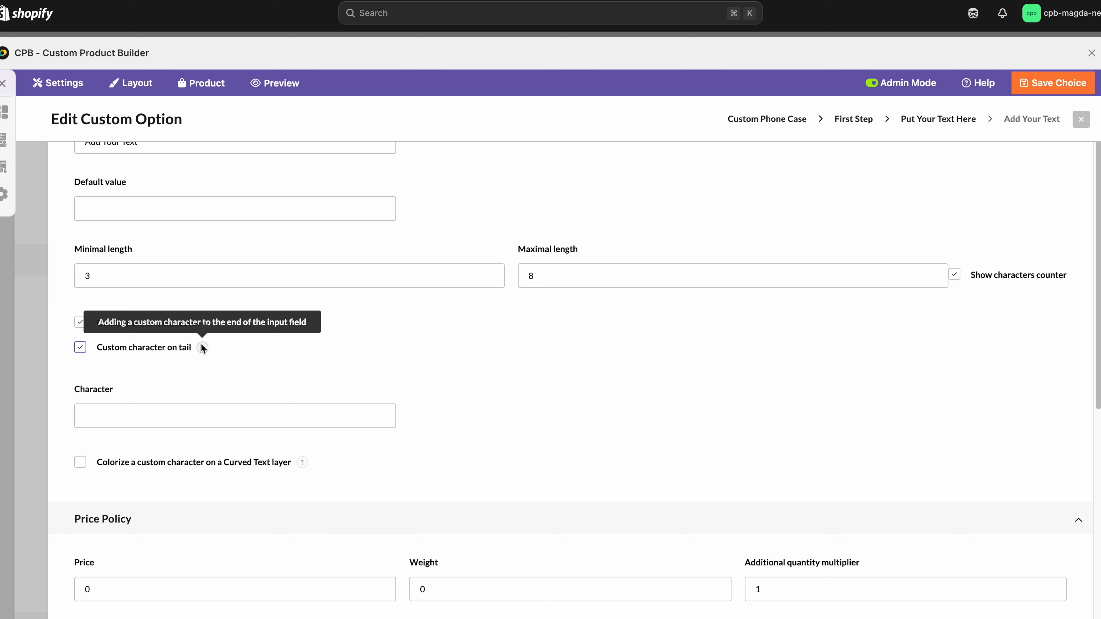
pyautogui.click(168, 415)
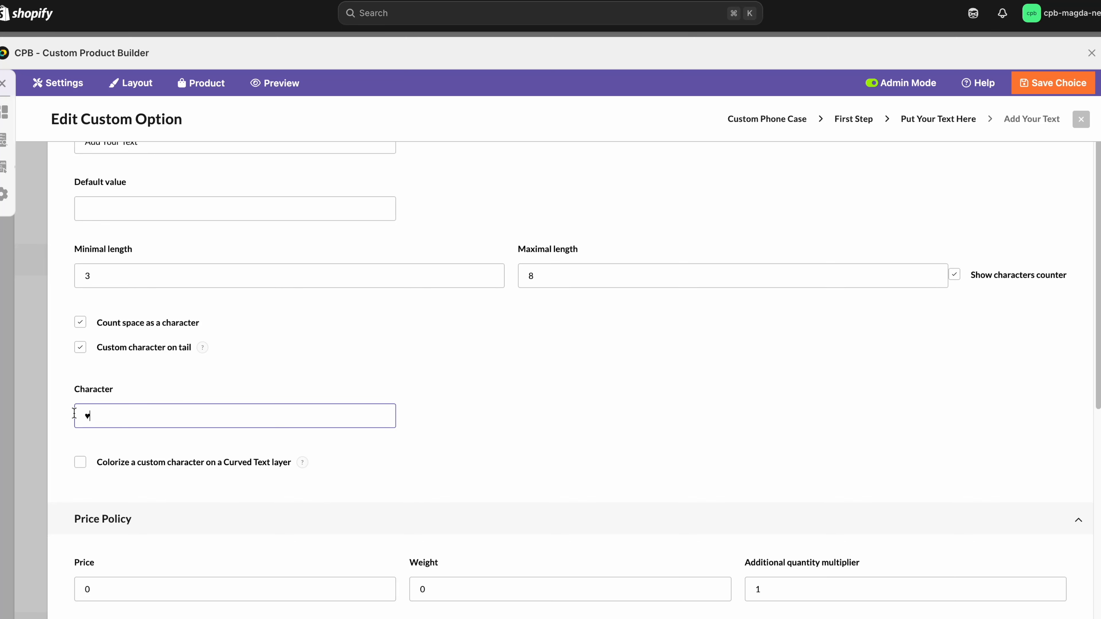
pyautogui.scroll(-2, 74, 414)
pyautogui.click(1054, 82)
# Test the text field's heart character and counter by entering "Hello ♥", and clear the entry.
pyautogui.click(868, 346)
pyautogui.write('Hello ♥')
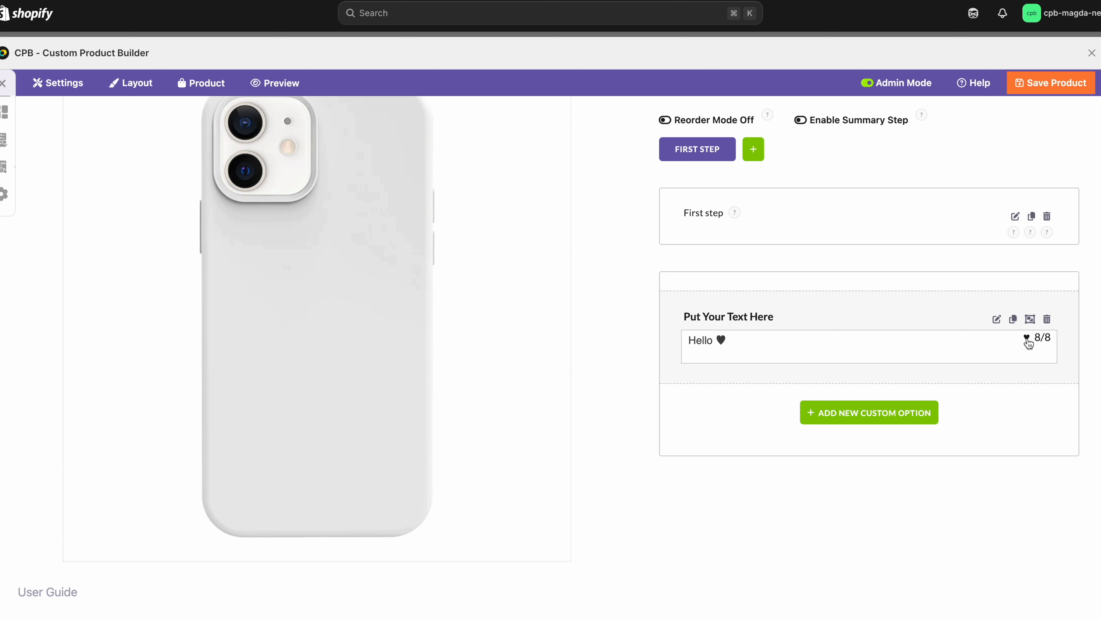
pyautogui.click(1026, 339)
pyautogui.moveTo(698, 340); pyautogui.dragTo(670, 342)
pyautogui.moveTo(1040, 339); pyautogui.dragTo(1037, 339)
pyautogui.click(734, 343)
pyautogui.press('BackSpace')
pyautogui.write('*')
pyautogui.press('BackSpace')
# Add a custom option titled "Color" and display its single choice as Color Thumbnails.
pyautogui.scroll(2, 744, 299)
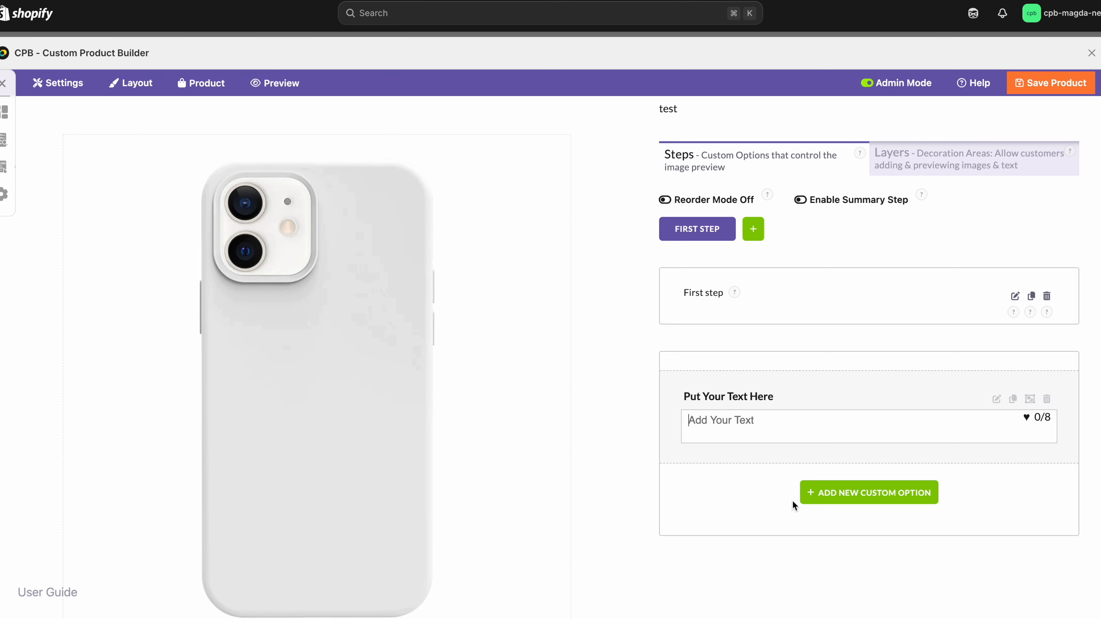
pyautogui.click(880, 493)
pyautogui.click(402, 191)
pyautogui.write('Color')
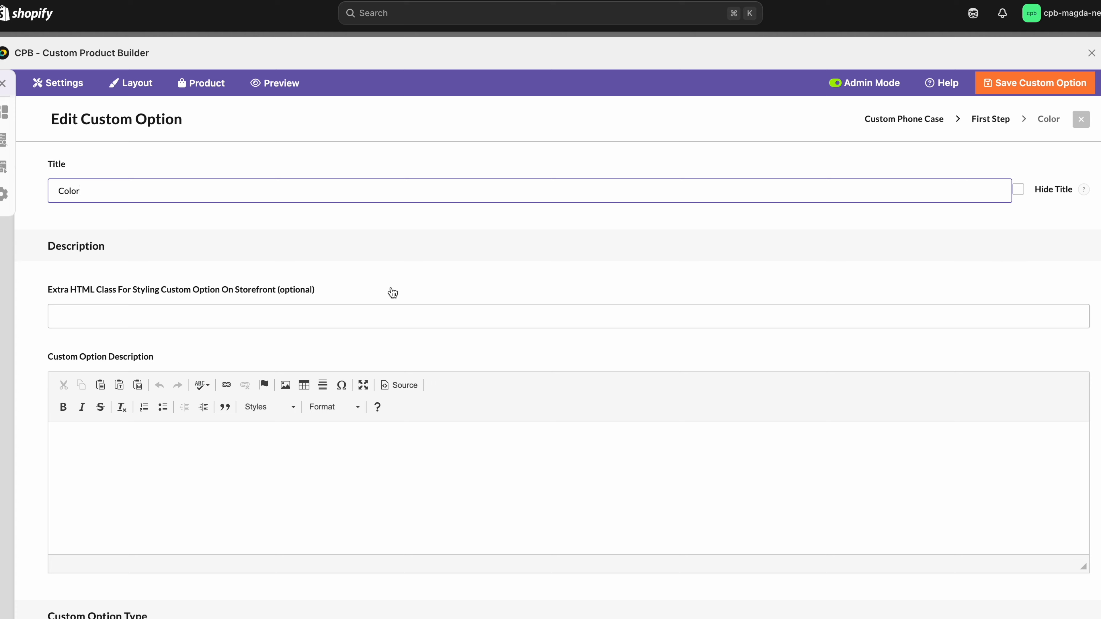
pyautogui.scroll(-5, 95, 180)
pyautogui.scroll(-2, 97, 182)
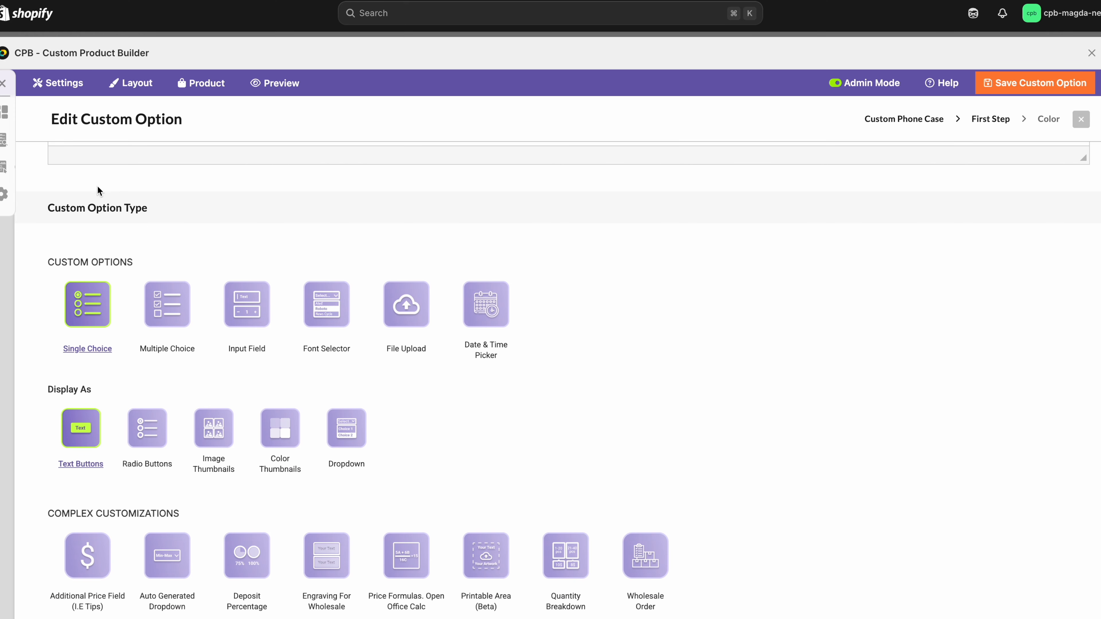
pyautogui.click(281, 431)
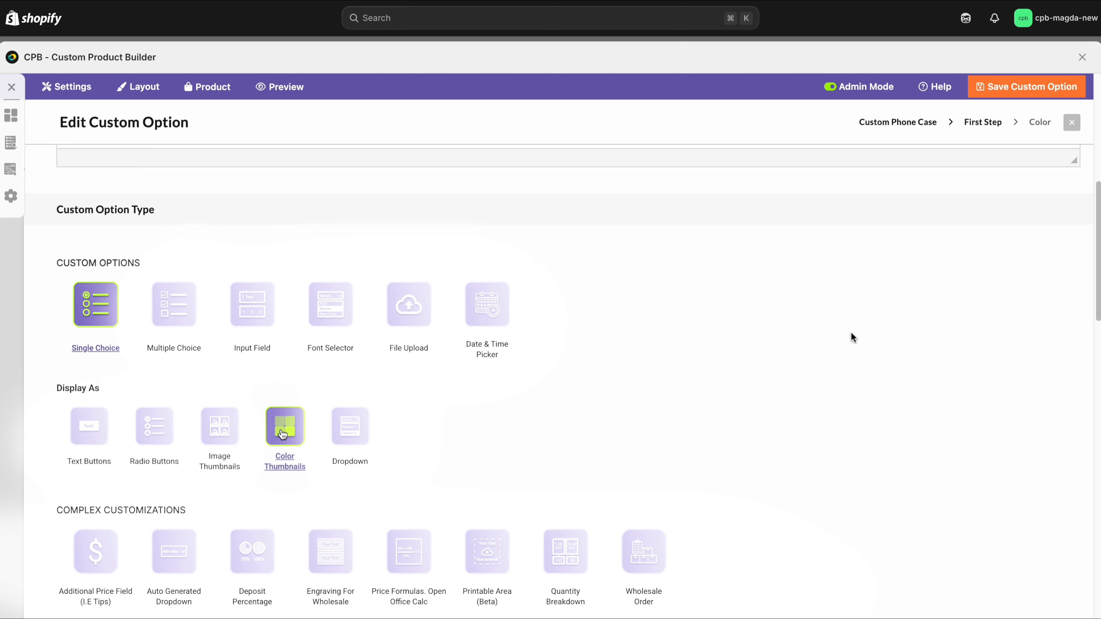
# Label the first color choice "Green" and give it the dark green color 417505.
pyautogui.scroll(-10, 280, 434)
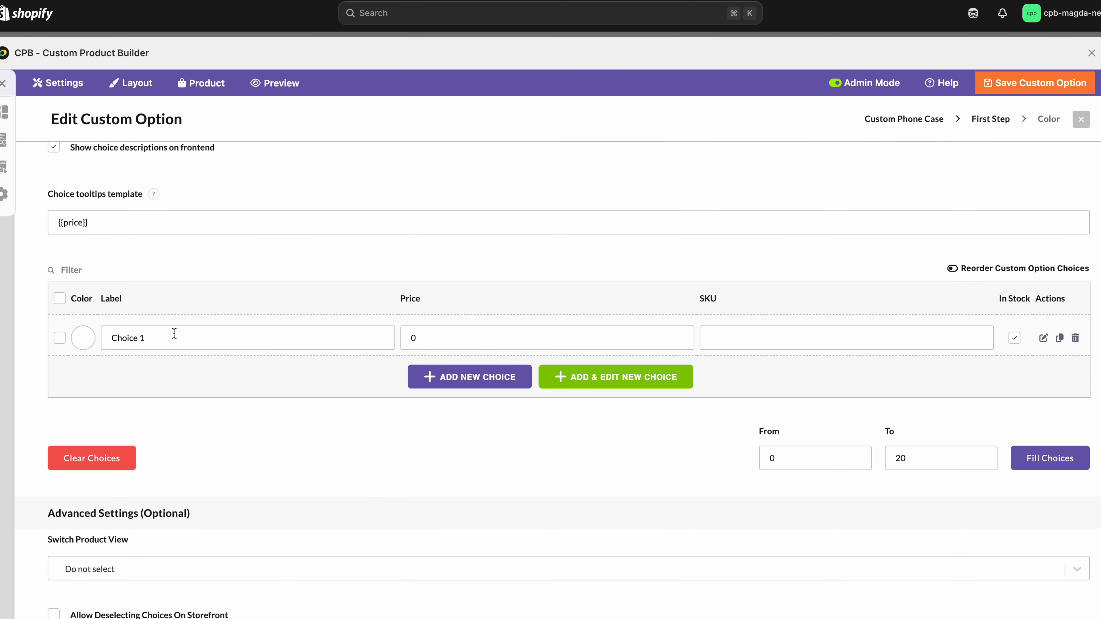
pyautogui.click(174, 334)
pyautogui.moveTo(146, 337); pyautogui.dragTo(101, 337)
pyautogui.write('Green')
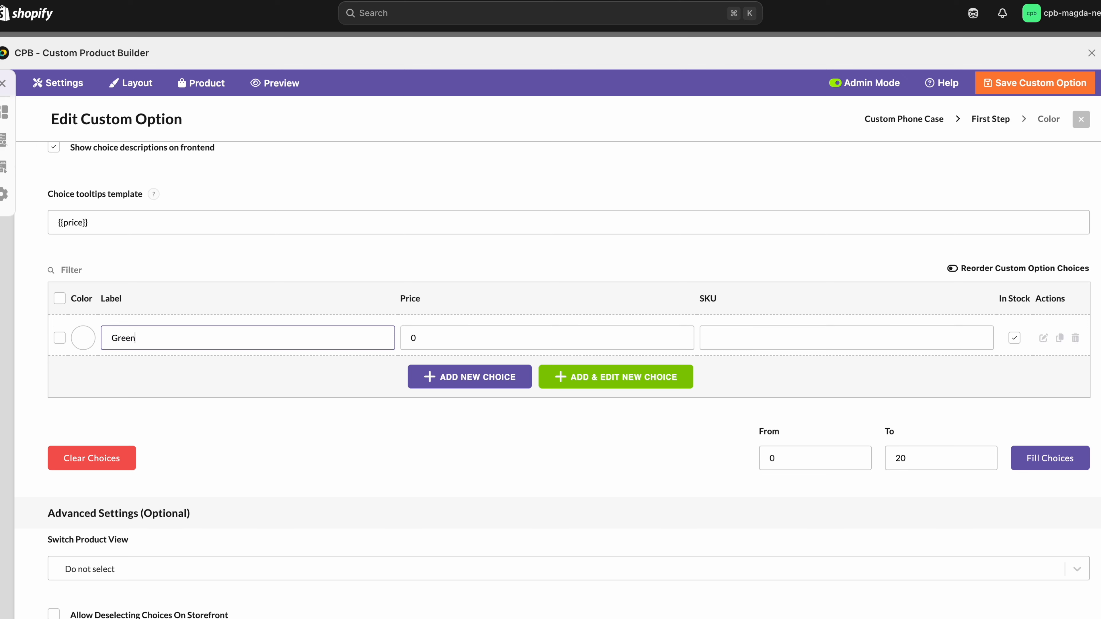
pyautogui.click(83, 337)
pyautogui.click(127, 532)
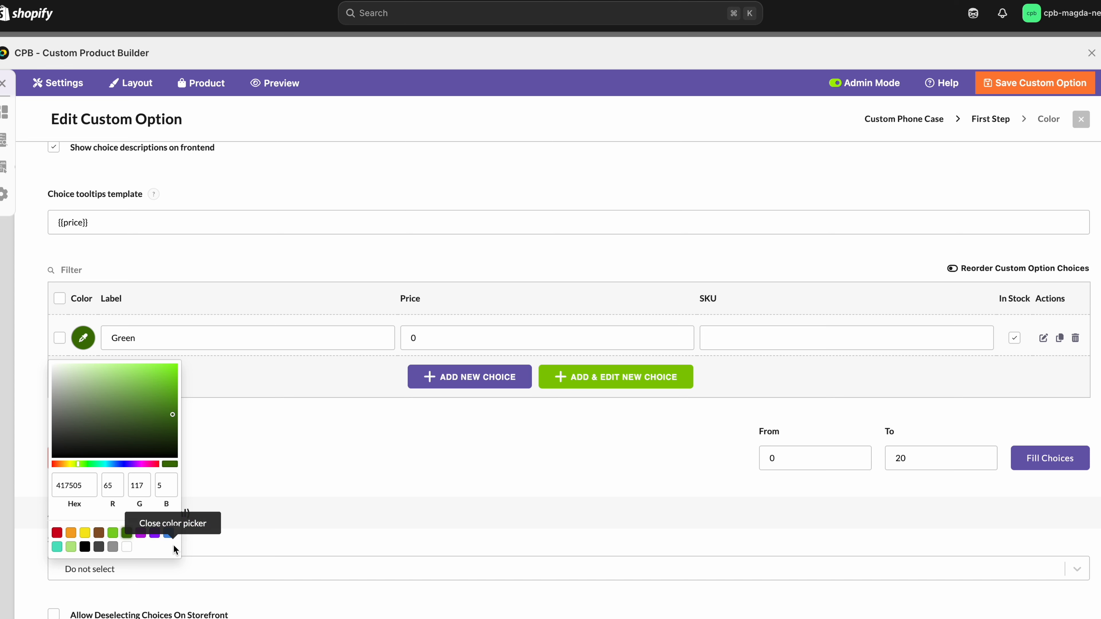
pyautogui.moveTo(82, 485); pyautogui.dragTo(45, 487)
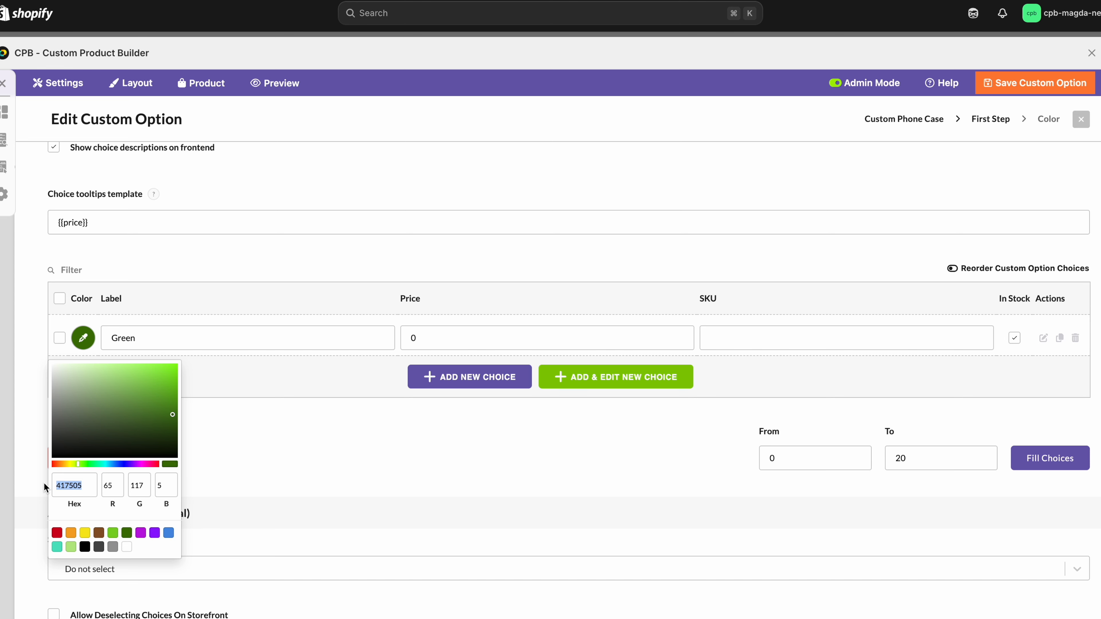
pyautogui.click(165, 420)
pyautogui.click(296, 410)
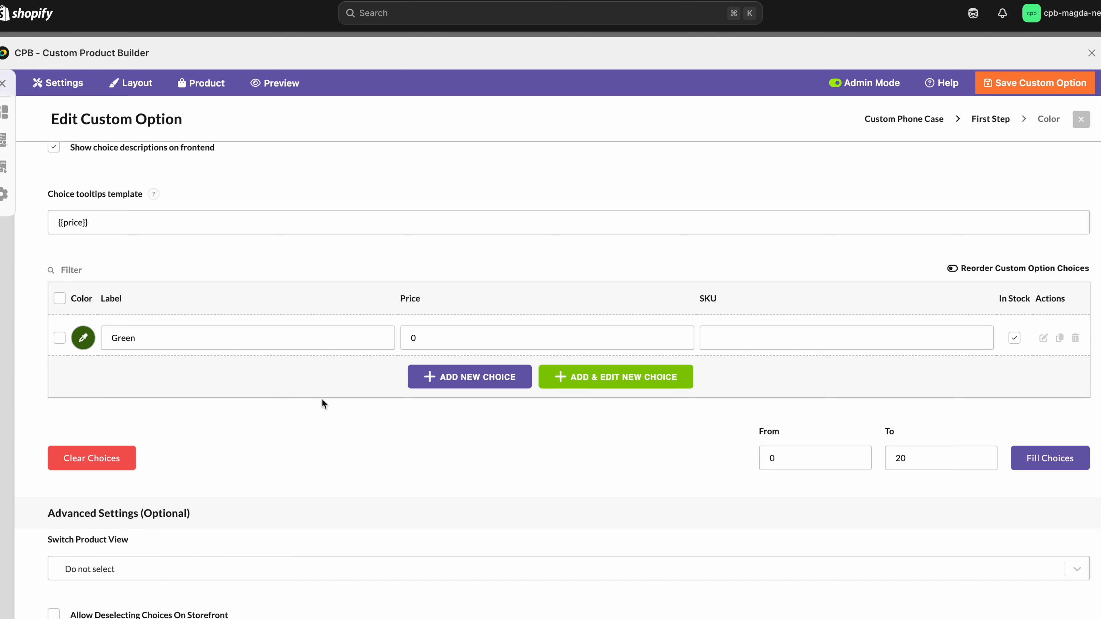
# Add three more color choices and assign them a pink, a purple and a mustard yellow color in that order.
pyautogui.click(419, 382)
pyautogui.click(424, 410)
pyautogui.click(432, 449)
pyautogui.click(89, 376)
pyautogui.click(131, 407)
pyautogui.click(203, 416)
pyautogui.click(85, 410)
pyautogui.click(154, 460)
pyautogui.click(128, 534)
pyautogui.click(83, 444)
pyautogui.click(152, 479)
# Label the three new color choices "Pink", "Purple" and "Mustard", and save the Color option.
pyautogui.moveTo(157, 373); pyautogui.dragTo(97, 373)
pyautogui.write('Pink')
pyautogui.moveTo(157, 408); pyautogui.dragTo(97, 408)
pyautogui.write('Purple')
pyautogui.moveTo(156, 443); pyautogui.dragTo(97, 440)
pyautogui.write('Mustard')
pyautogui.click(1010, 82)
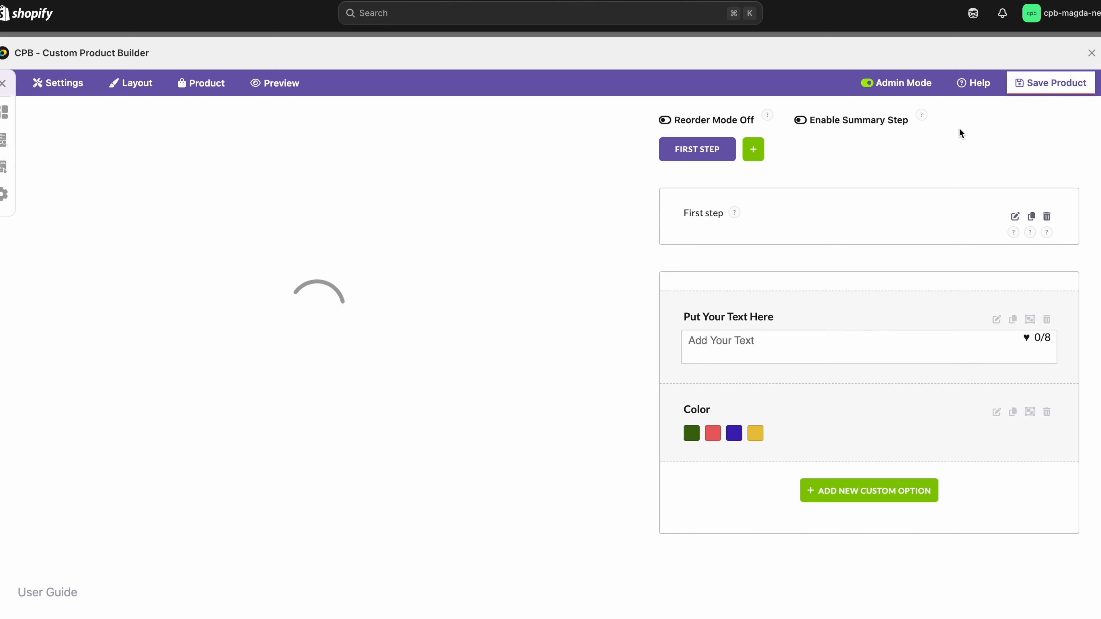
# Make Purple the default choice for the Color option in the product settings and apply it.
pyautogui.click(755, 433)
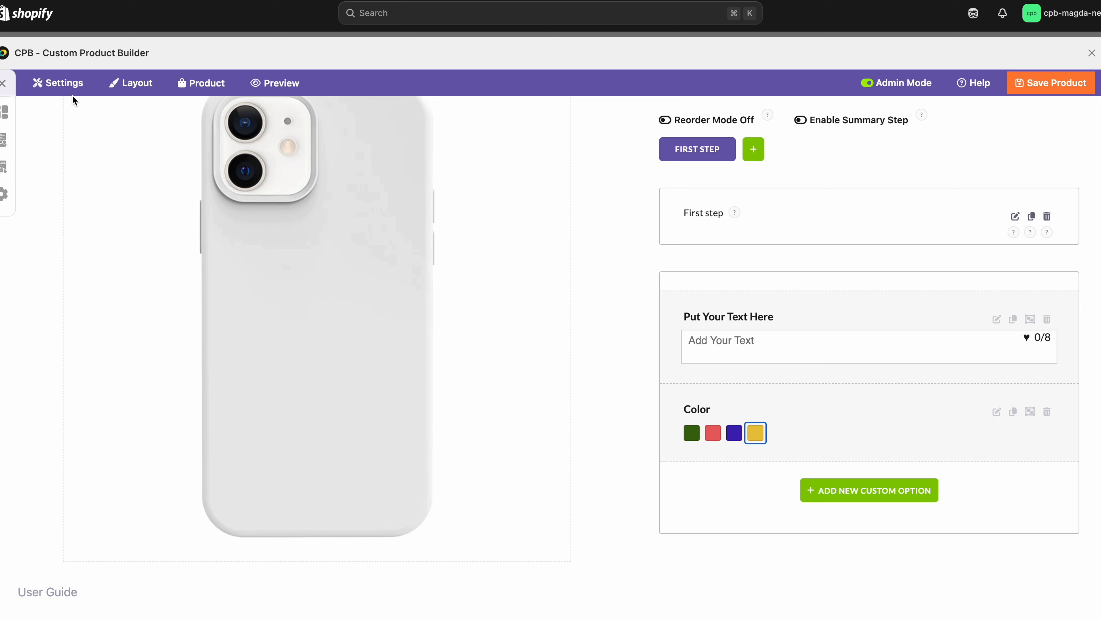
pyautogui.click(63, 87)
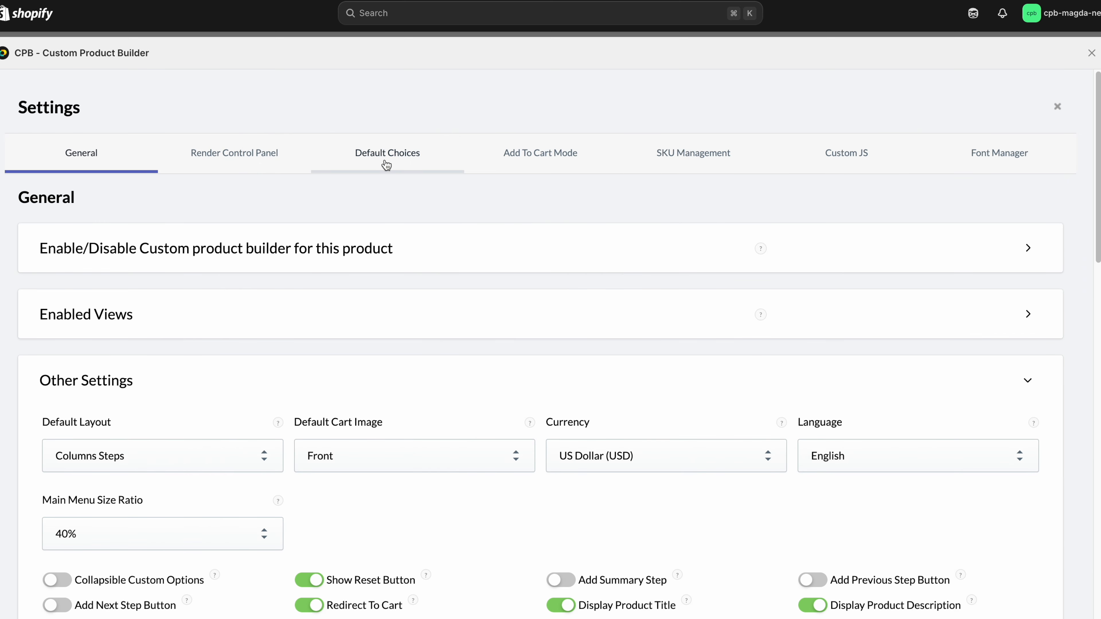
pyautogui.click(386, 165)
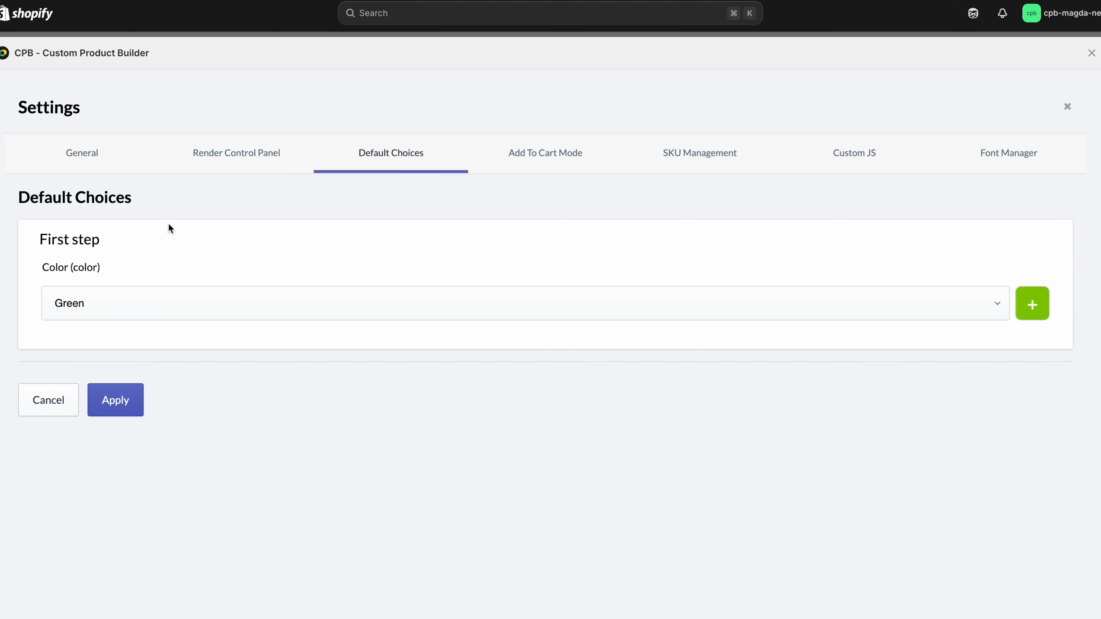
pyautogui.click(86, 312)
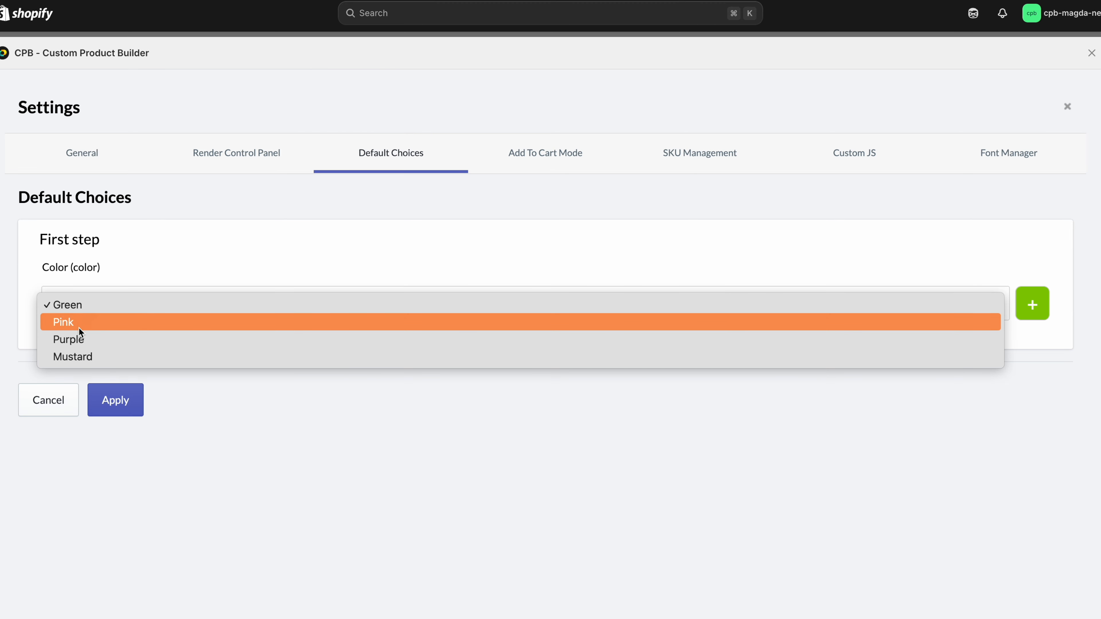
pyautogui.click(78, 341)
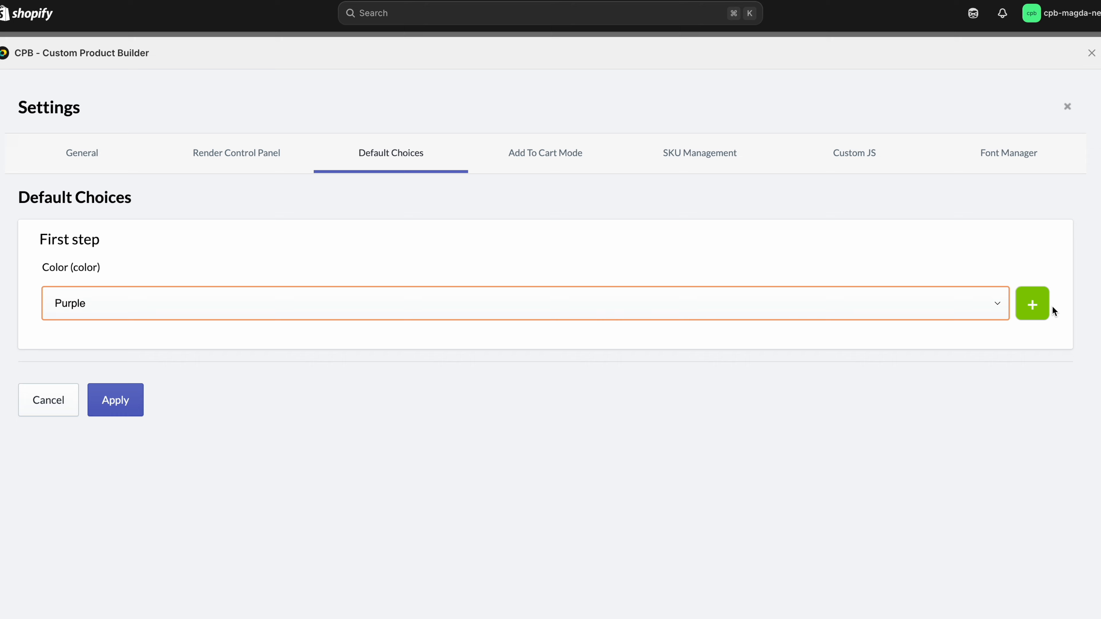
pyautogui.click(1034, 304)
pyautogui.click(117, 429)
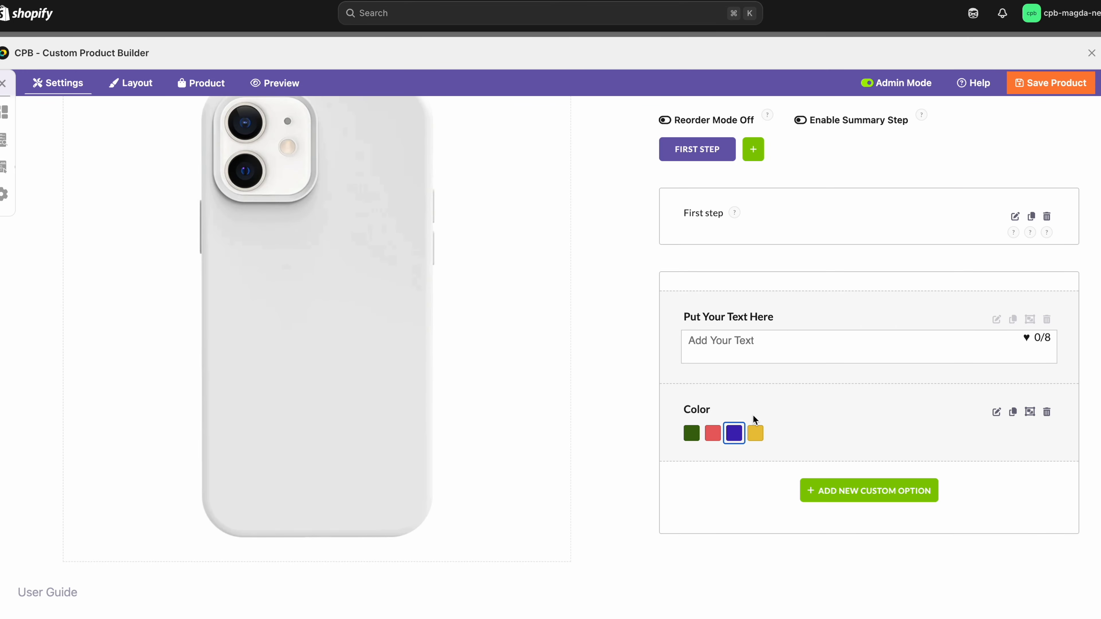
# Add a custom option titled "Text Size" and make it a Font Selector displayed as Font Size.
pyautogui.click(865, 488)
pyautogui.click(218, 190)
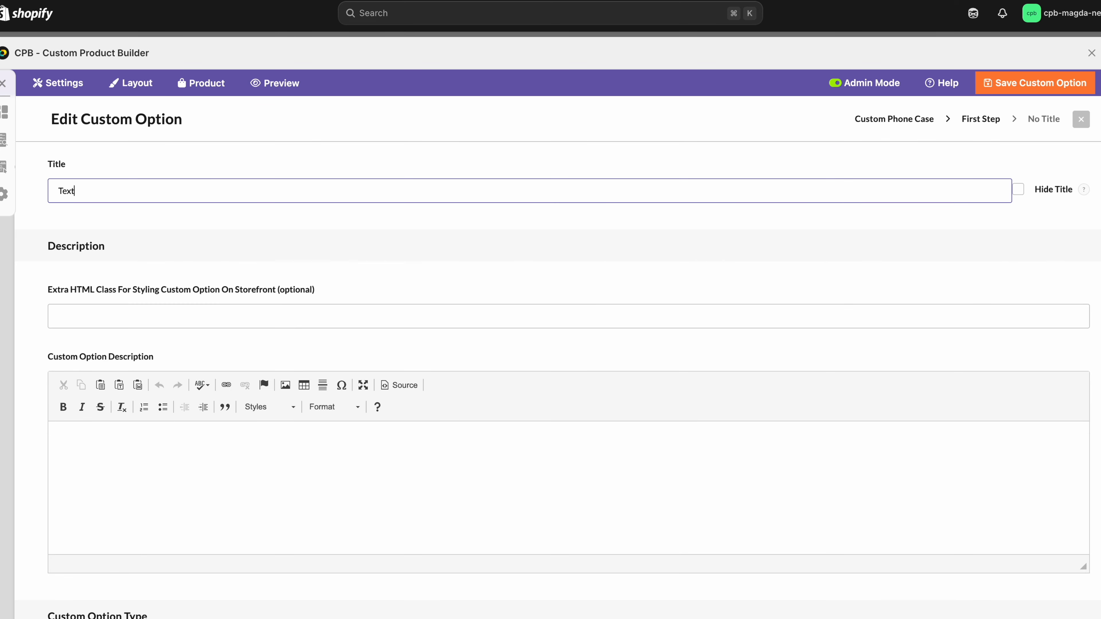
pyautogui.scroll(-10, 238, 189)
pyautogui.click(329, 213)
pyautogui.click(149, 338)
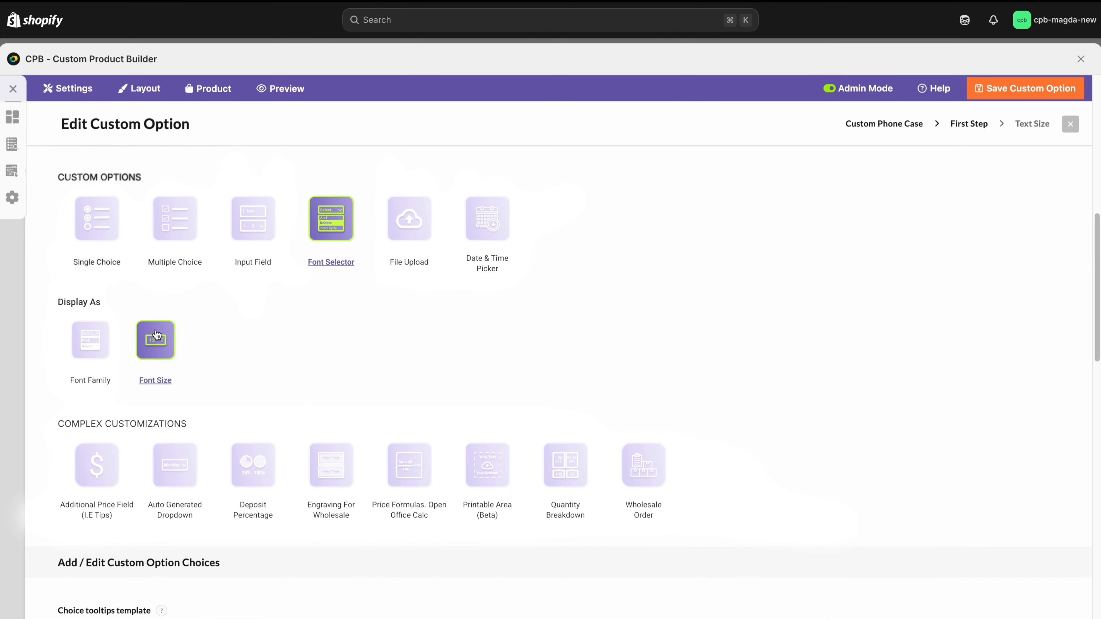
# Label the font size choice "Size" and set its minimum to 25 and its maximum to 90.
pyautogui.scroll(-8, 151, 335)
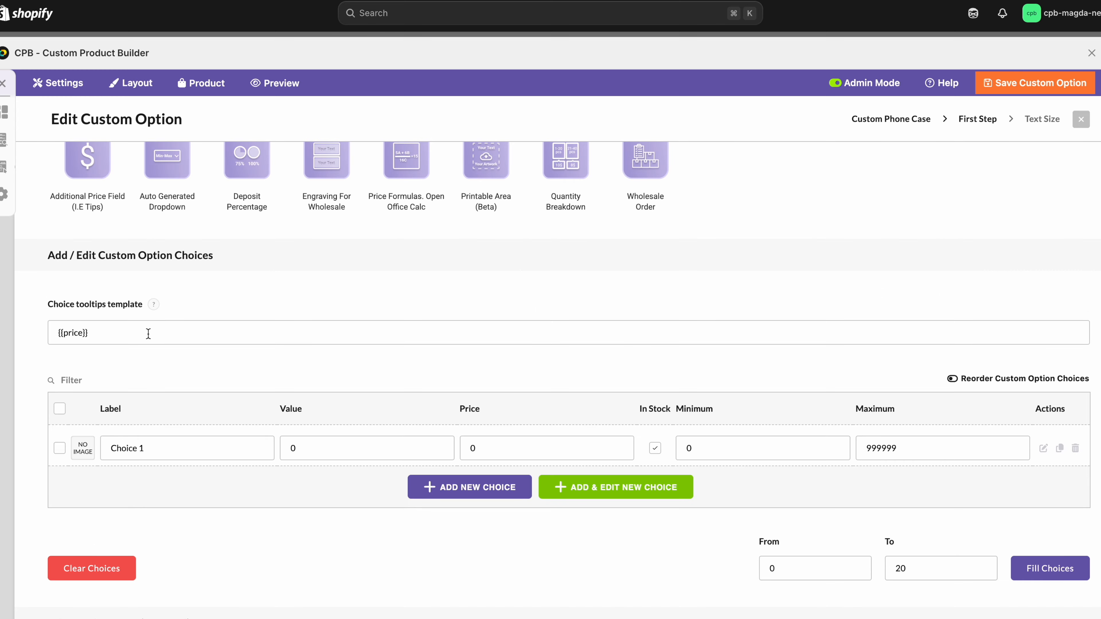
pyautogui.moveTo(167, 446); pyautogui.dragTo(75, 446)
pyautogui.write('Size')
pyautogui.doubleClick(694, 409)
pyautogui.doubleClick(875, 409)
pyautogui.doubleClick(752, 452)
pyautogui.write('25')
pyautogui.press('Tab')
pyautogui.write('90')
# Set the Size choice's default value to 40 and save the choice.
pyautogui.click(1041, 449)
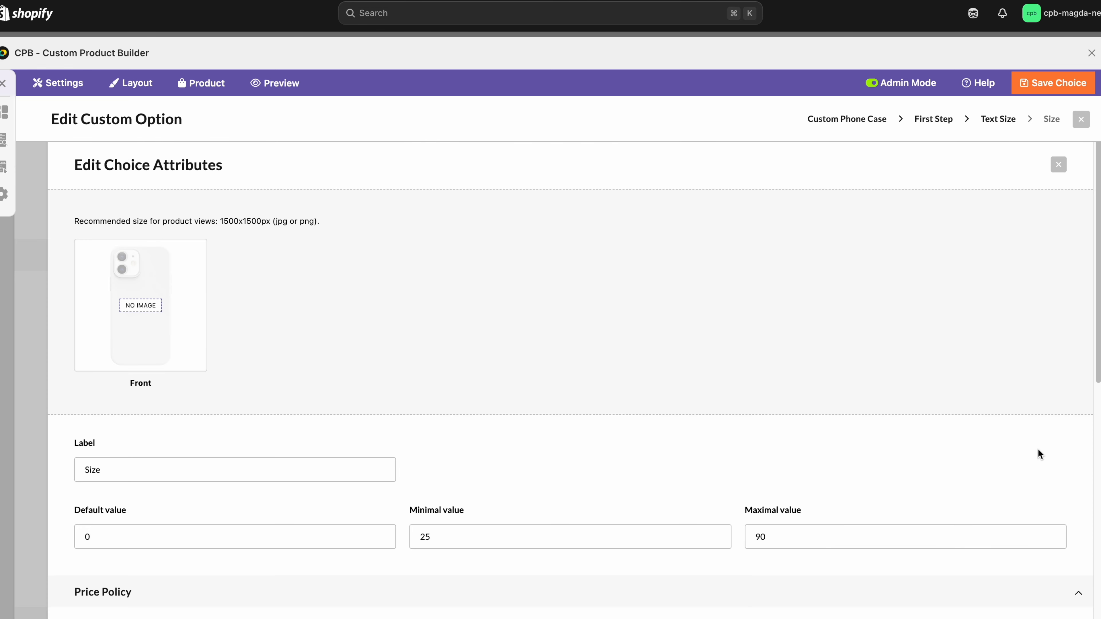
pyautogui.scroll(-4, 524, 369)
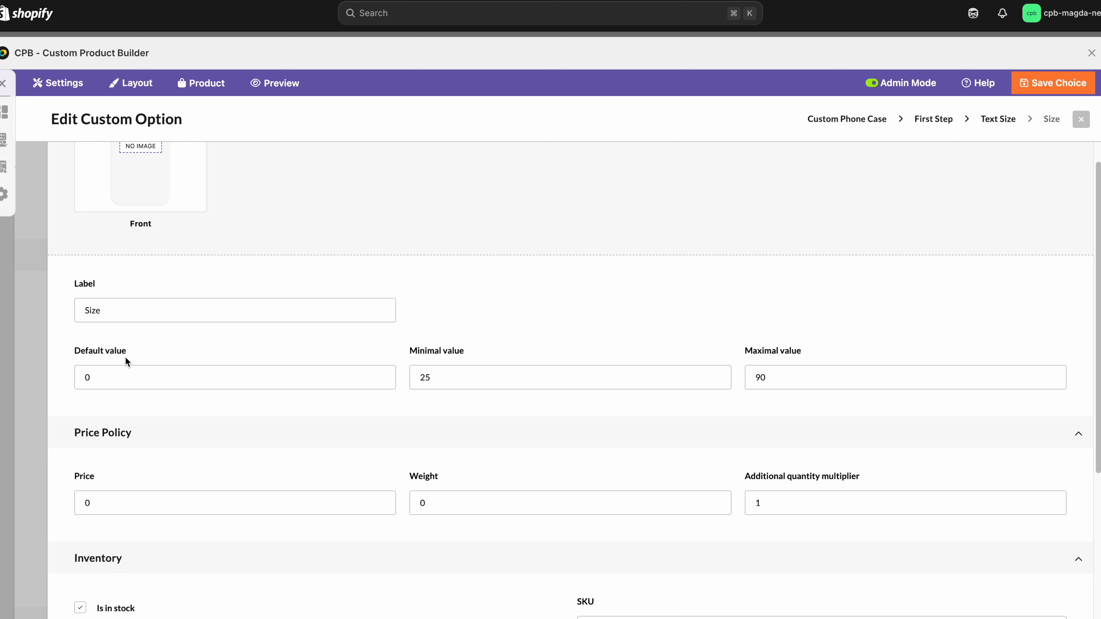
pyautogui.moveTo(128, 356); pyautogui.dragTo(78, 347)
pyautogui.moveTo(122, 376); pyautogui.dragTo(78, 374)
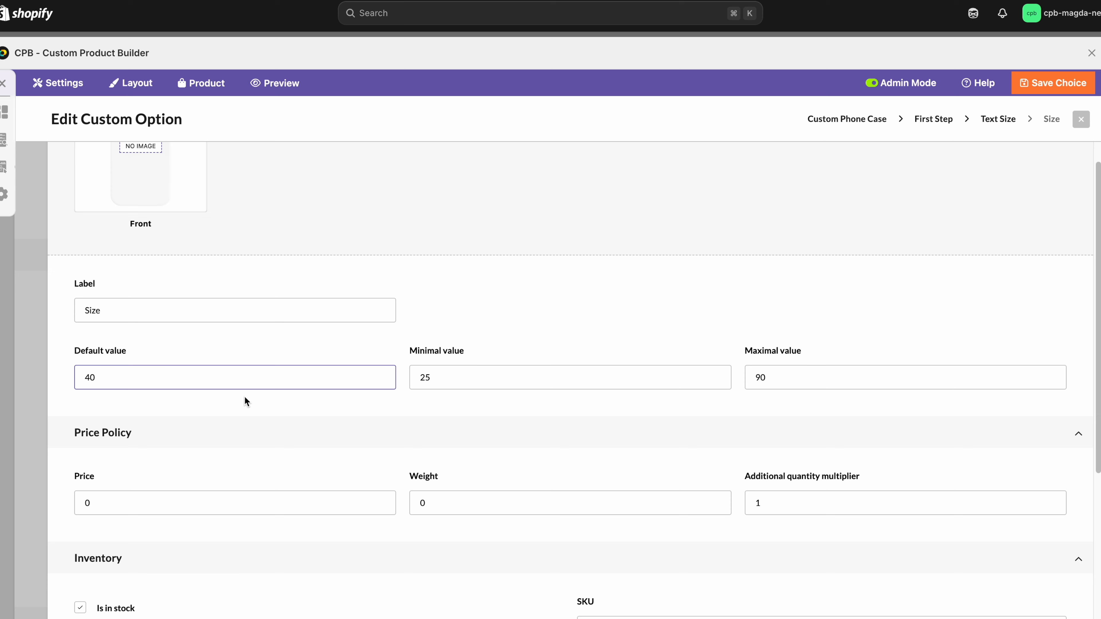
pyautogui.press('Tab')
pyautogui.press('Tab')
pyautogui.click(197, 378)
pyautogui.click(1059, 91)
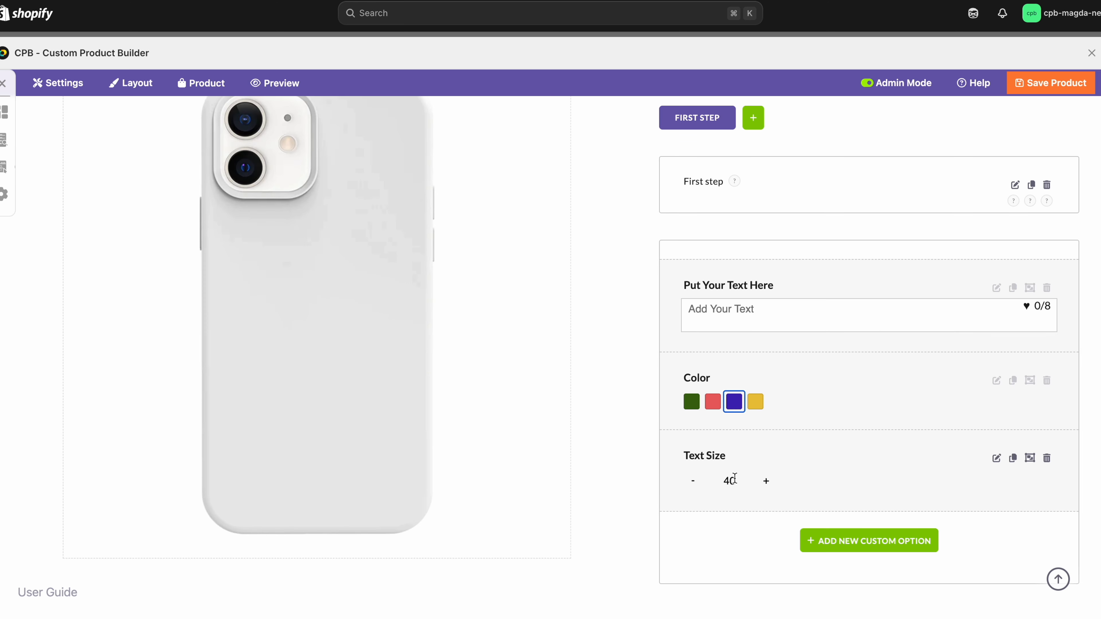
# Test the Text Size option's limits by entering 25 and then 20 as the size.
pyautogui.click(736, 482)
pyautogui.doubleClick(735, 481)
pyautogui.write('25')
pyautogui.click(794, 475)
pyautogui.doubleClick(729, 481)
pyautogui.write('20')
pyautogui.click(853, 473)
# Add a custom option titled "Font" and make it a Font Selector displayed as Font Family.
pyautogui.click(875, 538)
pyautogui.click(318, 200)
pyautogui.write('F')
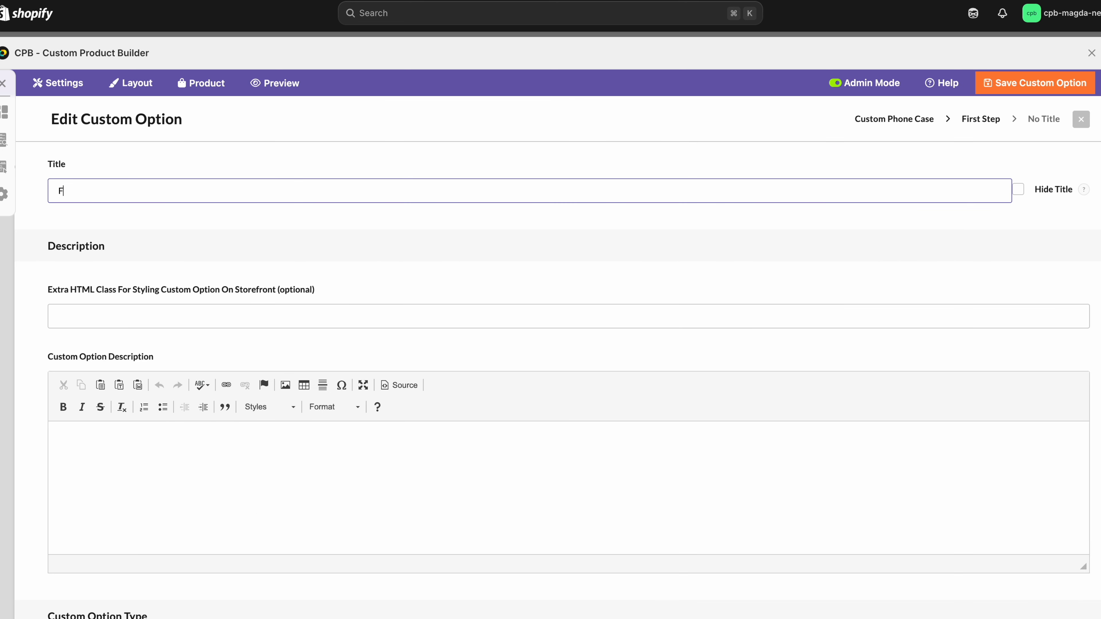
pyautogui.scroll(-10, 103, 199)
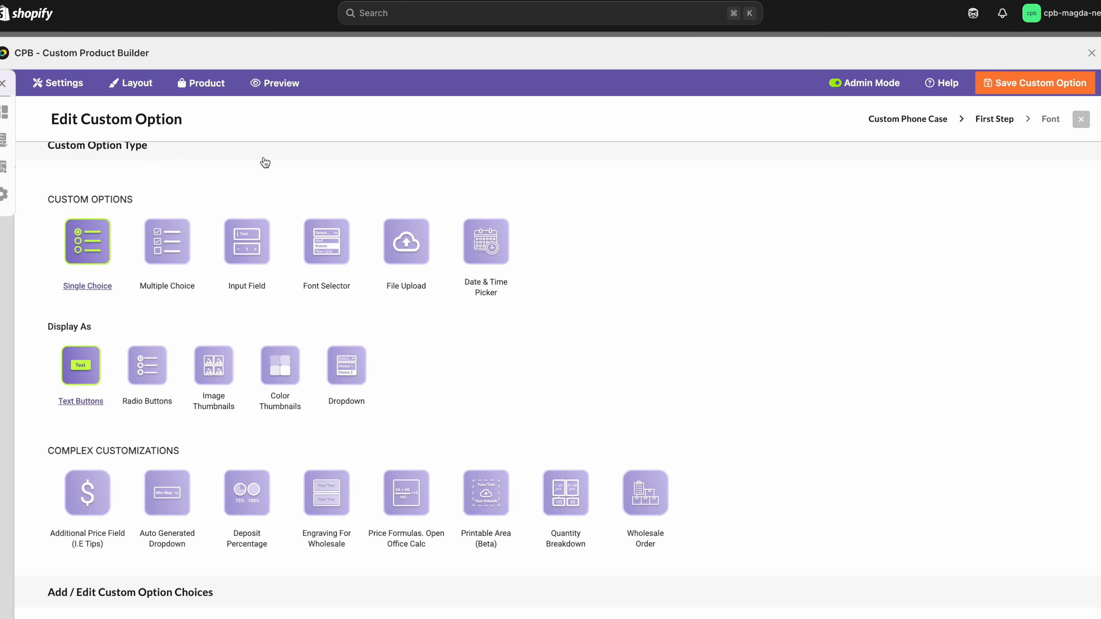
pyautogui.click(330, 248)
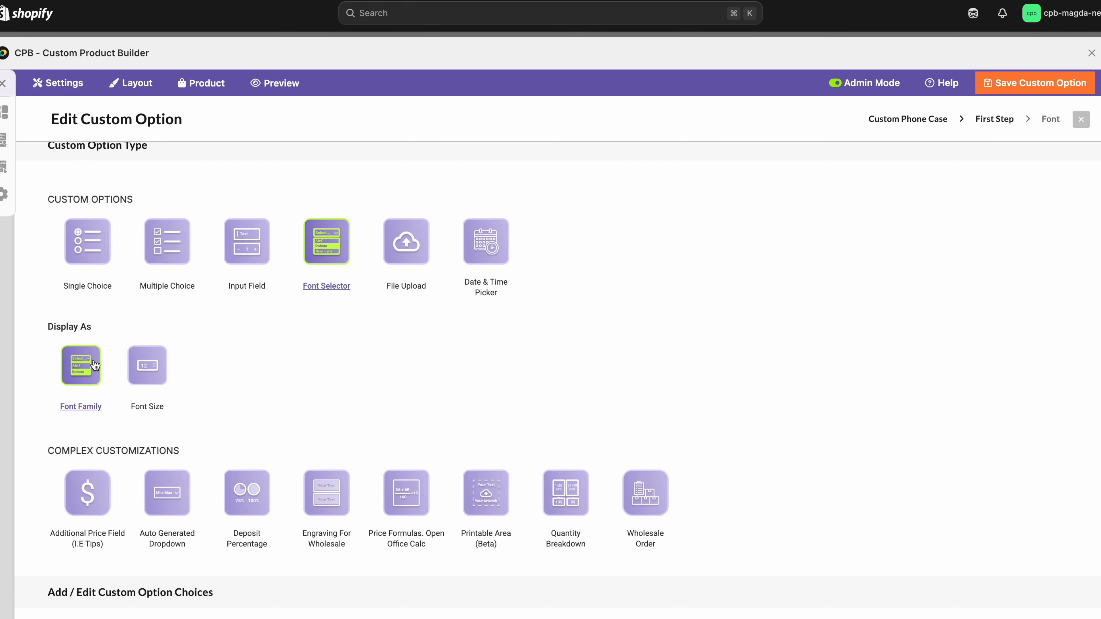
# Set the Font option's default font to Acme and save the custom option.
pyautogui.scroll(-12, 94, 360)
pyautogui.scroll(3, 100, 358)
pyautogui.click(202, 405)
pyautogui.scroll(-15, 219, 454)
pyautogui.scroll(-5, 238, 581)
pyautogui.scroll(20, 252, 529)
pyautogui.scroll(2, 250, 520)
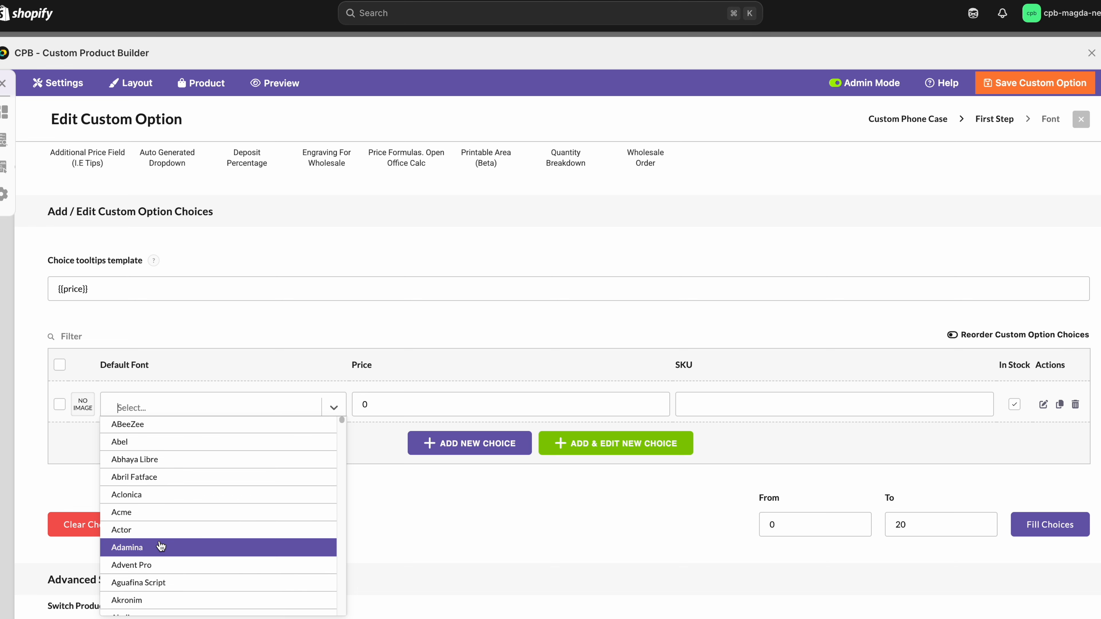
pyautogui.click(164, 509)
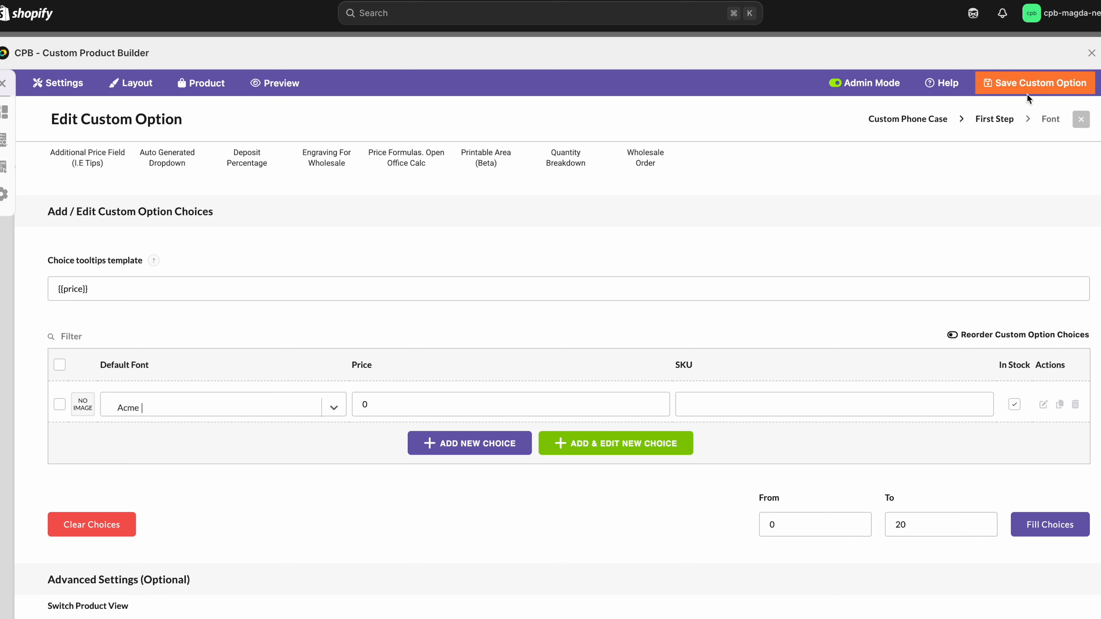
pyautogui.click(1031, 83)
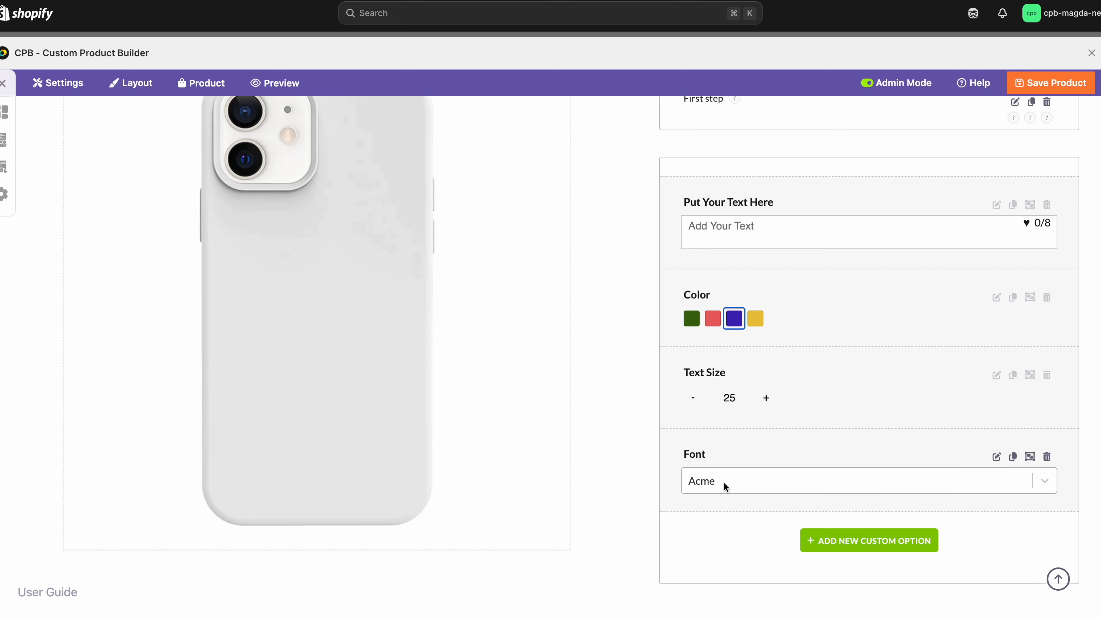
# In the Font Manager settings, remove the block of fonts between Muli and Ruluko from the available fonts.
pyautogui.click(58, 83)
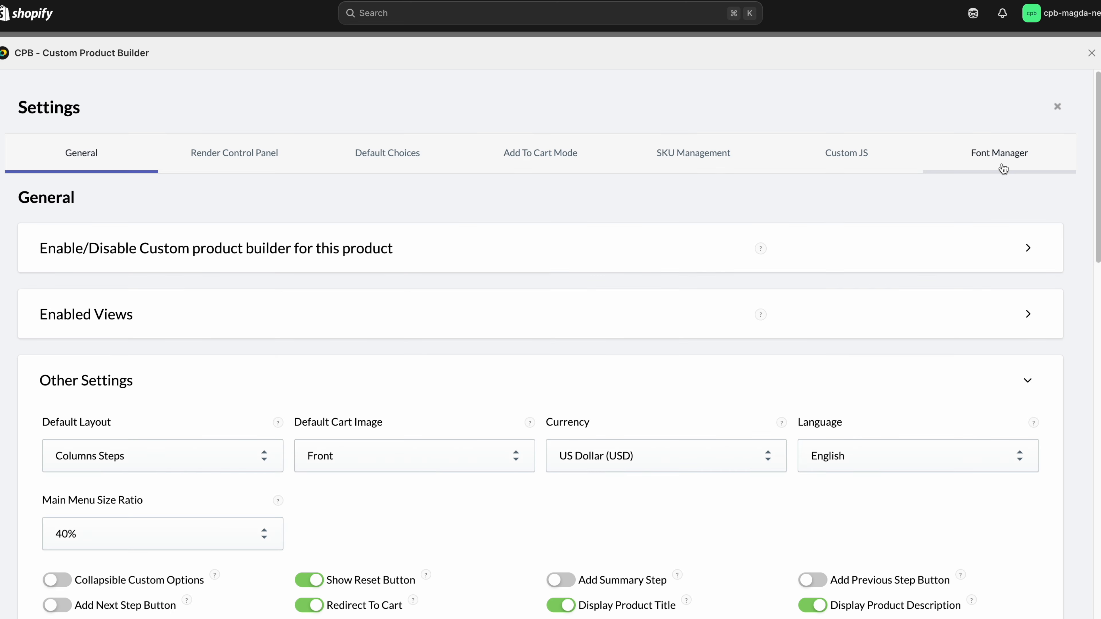
pyautogui.click(997, 163)
pyautogui.scroll(-20, 661, 305)
pyautogui.scroll(-15, 660, 304)
pyautogui.click(666, 401)
pyautogui.scroll(-20, 677, 434)
pyautogui.keyDown('shift'); pyautogui.click(659, 459); pyautogui.keyUp('shift')
pyautogui.click(540, 381)
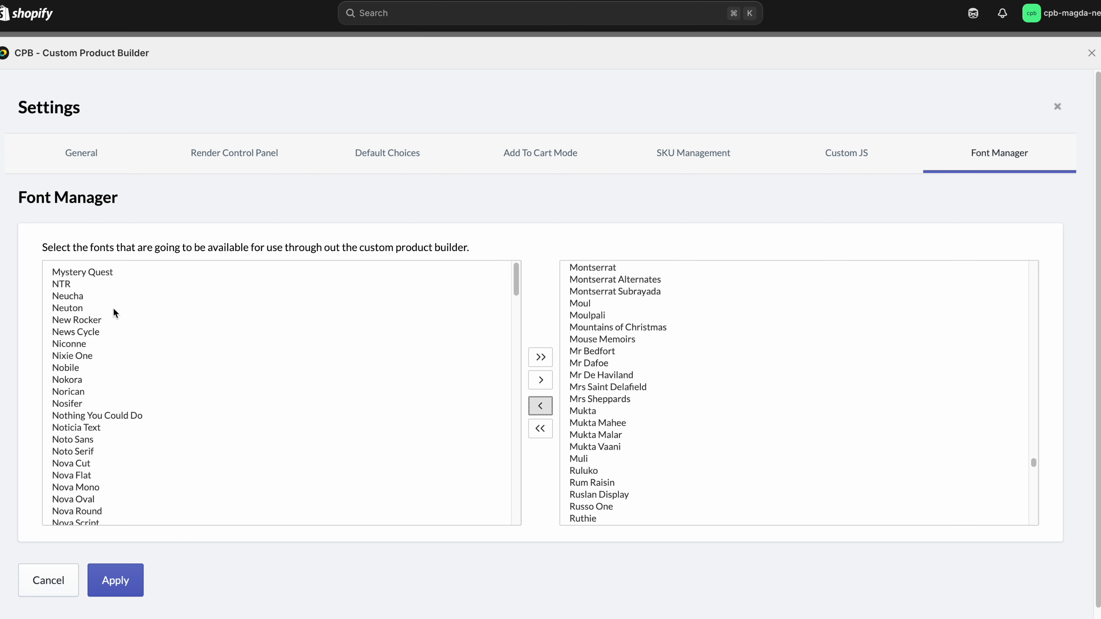
# Remove all available fonts from Aladin onward, keeping only ABeeZee through Akronim, and apply the Font Manager settings.
pyautogui.scroll(20, 663, 434)
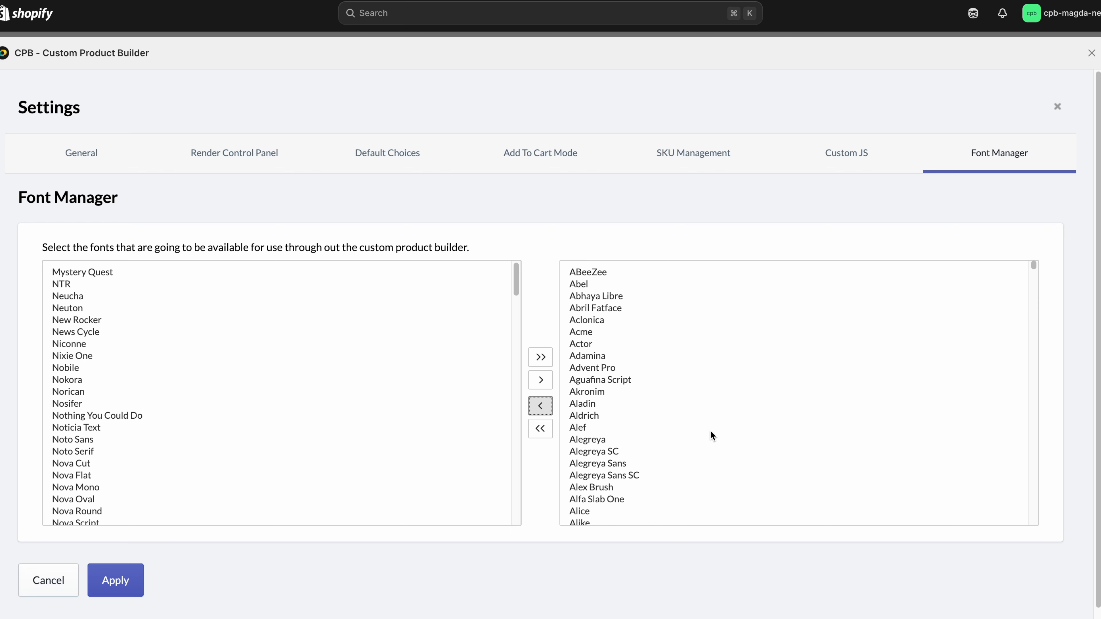
pyautogui.click(703, 464)
pyautogui.scroll(-20, 1010, 312)
pyautogui.keyDown('shift'); pyautogui.click(659, 511); pyautogui.keyUp('shift')
pyautogui.click(539, 385)
pyautogui.scroll(-3, 629, 421)
pyautogui.click(628, 356)
pyautogui.keyDown('shift'); pyautogui.click(628, 500); pyautogui.keyUp('shift')
pyautogui.click(541, 394)
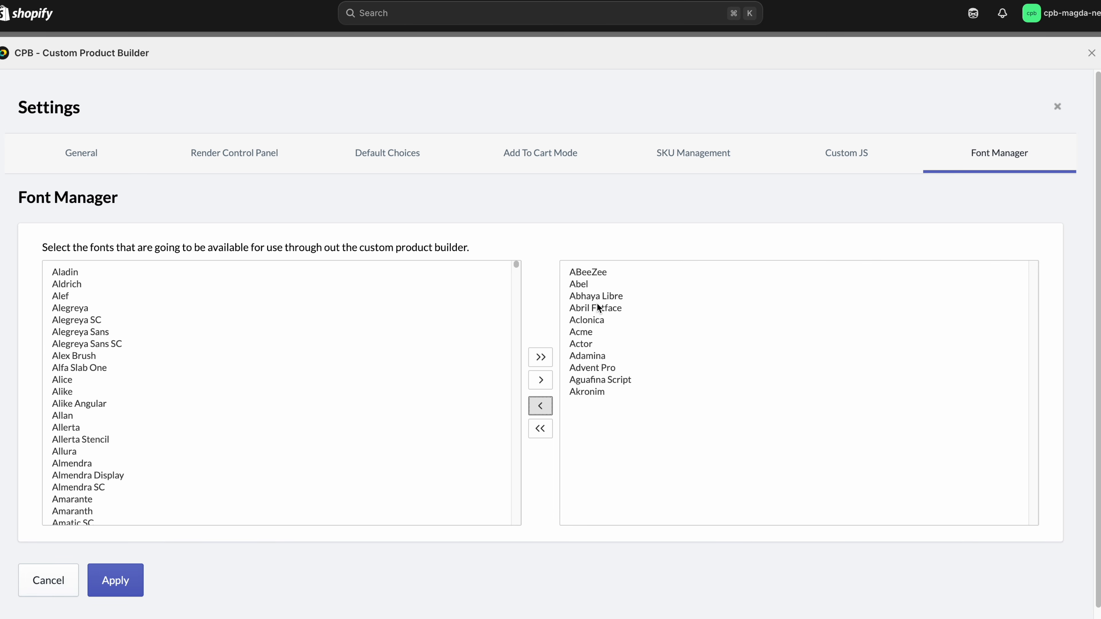
pyautogui.click(113, 580)
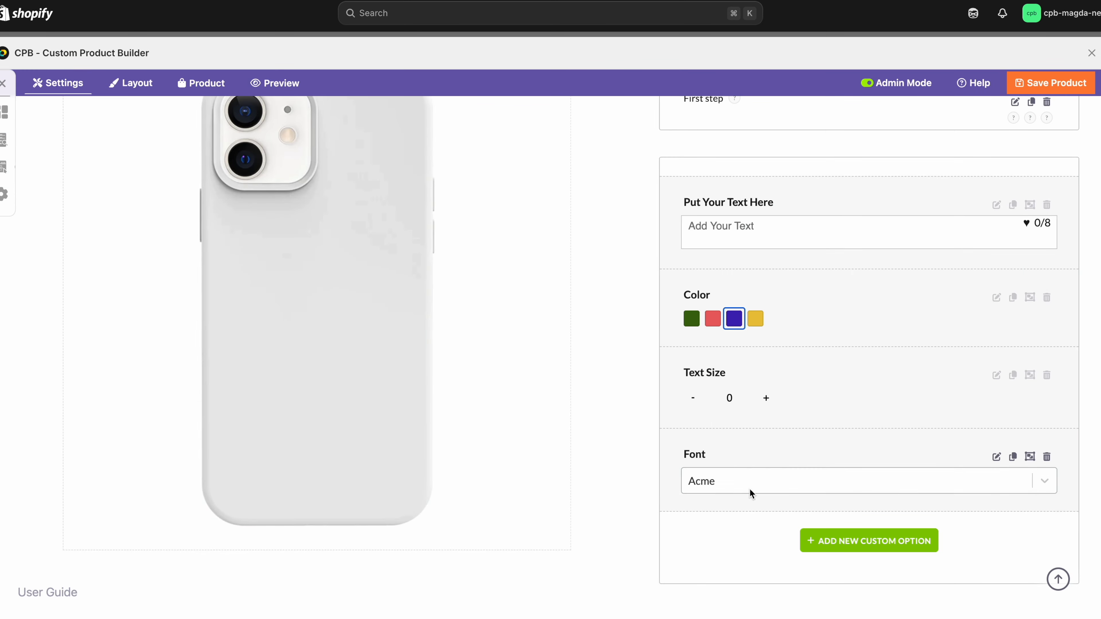
# Check the fonts offered by the Font option and test the text field with "Hello" and a heart symbol.
pyautogui.click(748, 487)
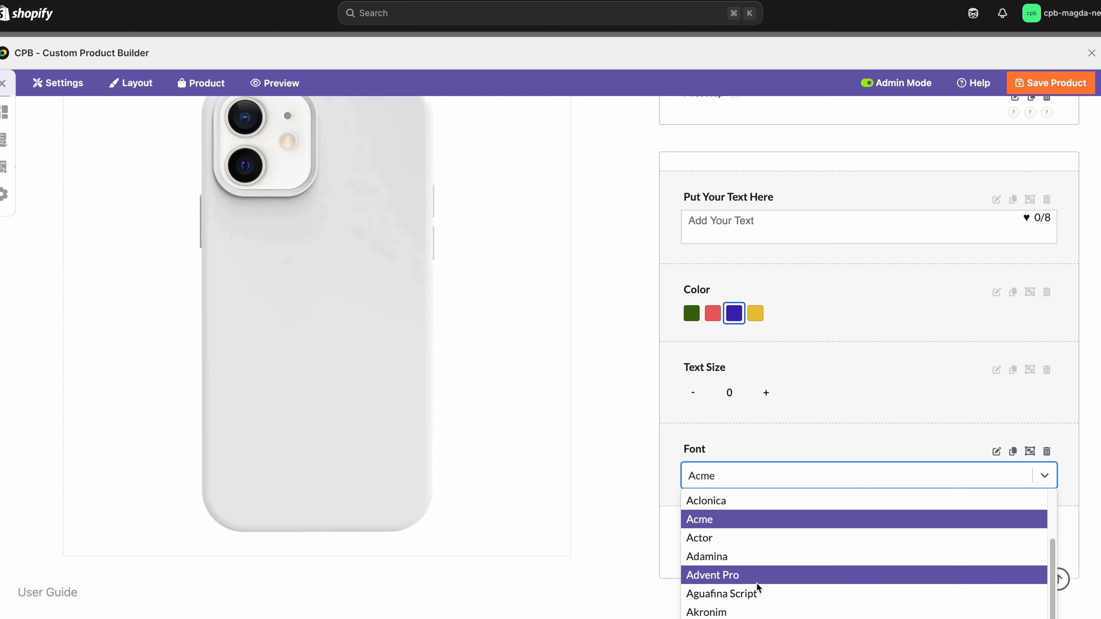
pyautogui.scroll(2, 761, 522)
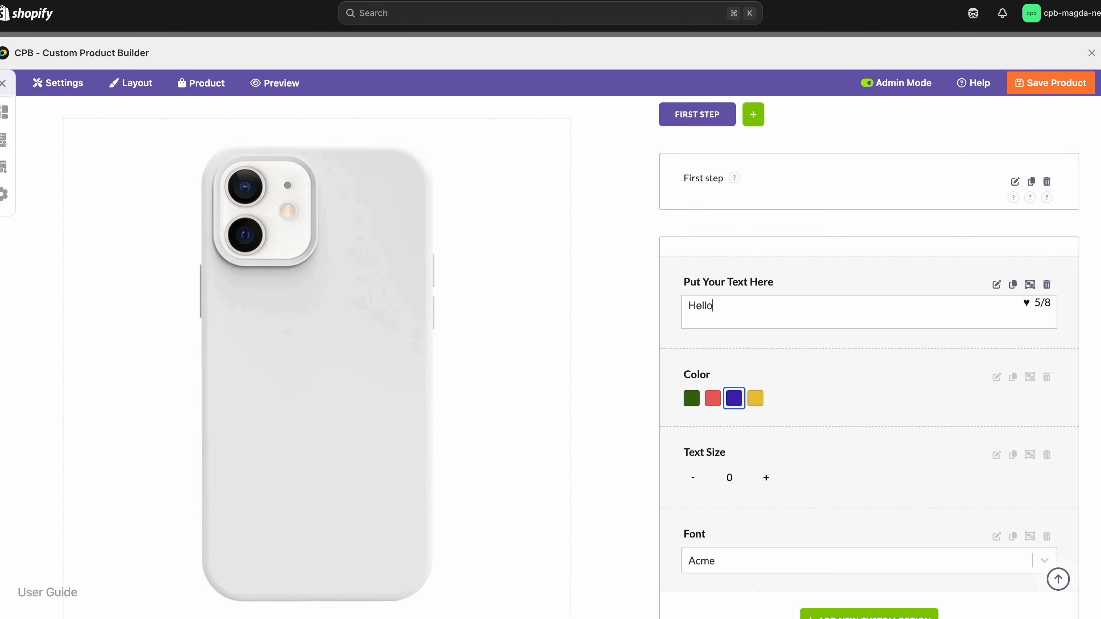
pyautogui.click(1028, 303)
pyautogui.scroll(4, 855, 278)
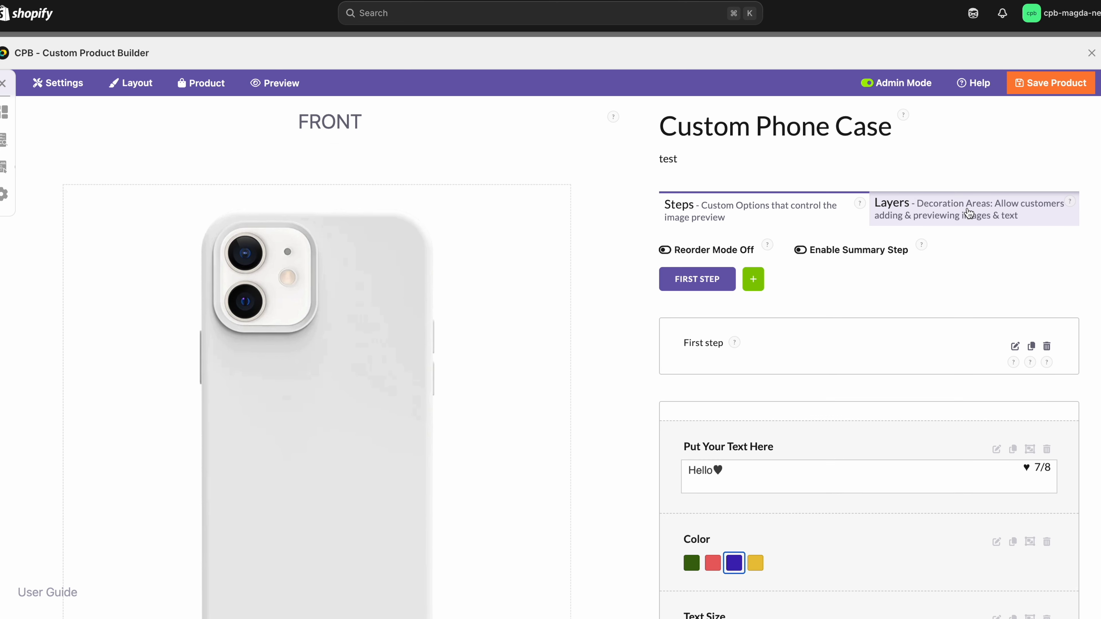
# Add a custom layer of type Simple Text and title it "Text Layer".
pyautogui.click(922, 208)
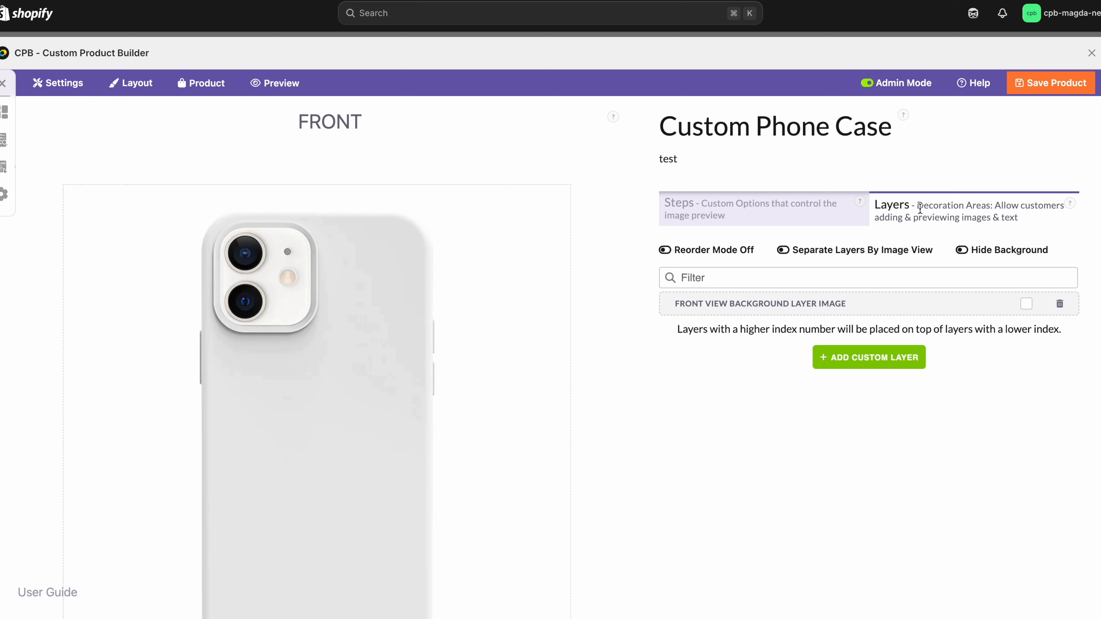
pyautogui.scroll(-2, 920, 209)
pyautogui.click(850, 279)
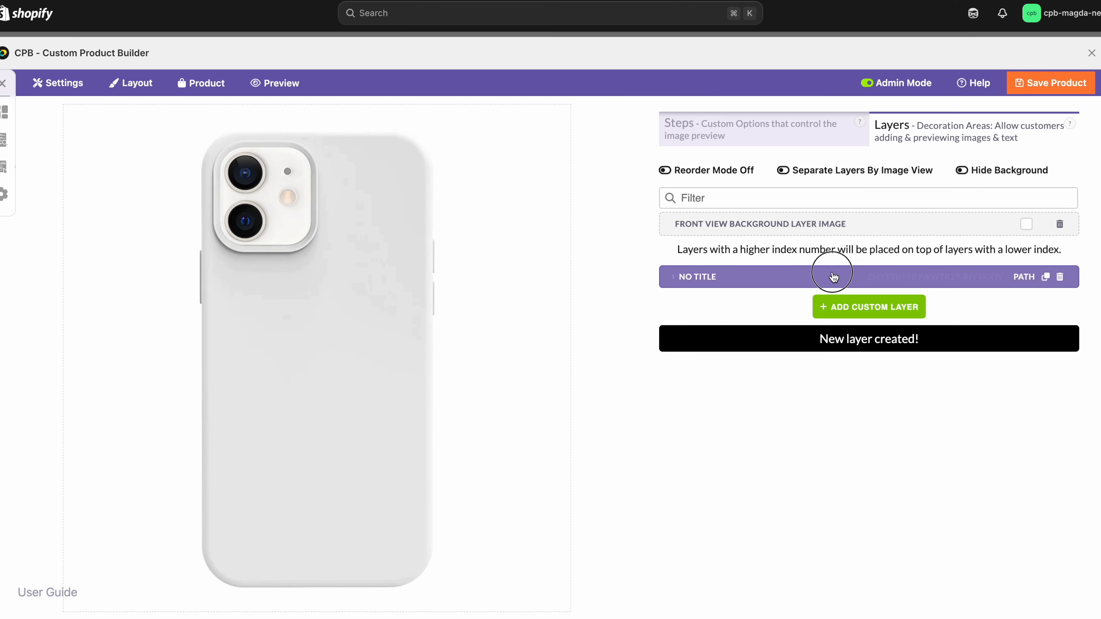
pyautogui.click(833, 277)
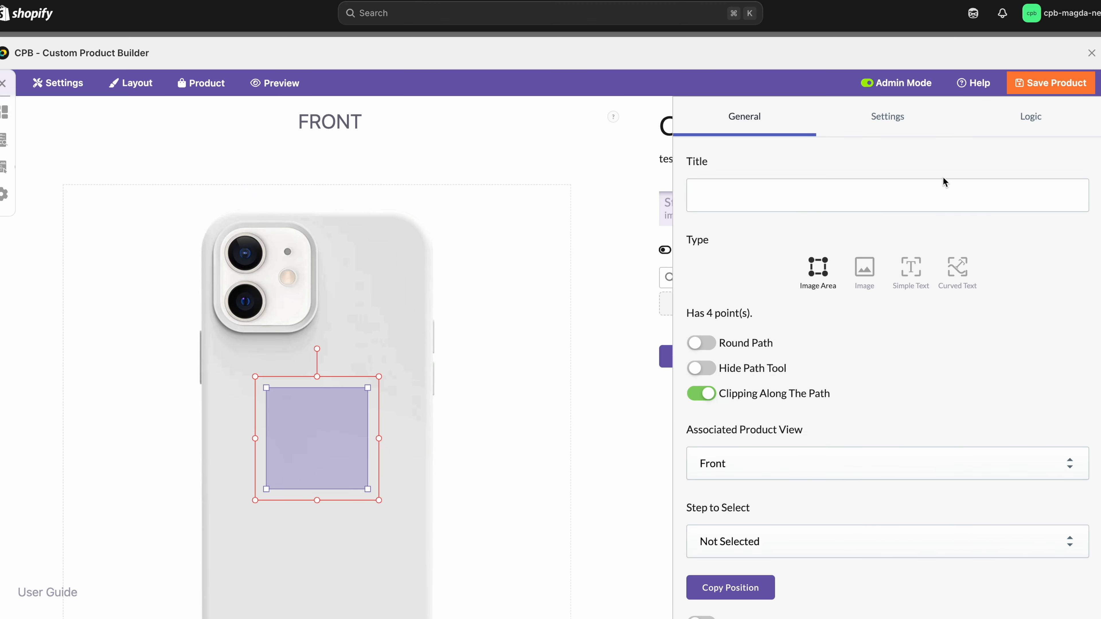
pyautogui.click(911, 269)
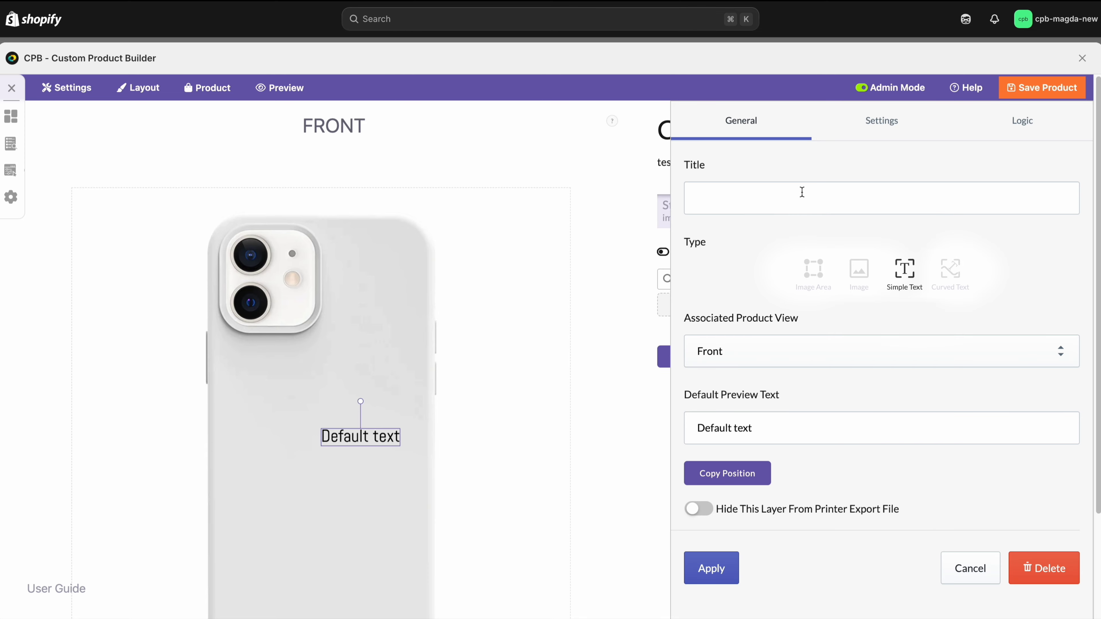
pyautogui.click(802, 192)
pyautogui.write('Tex')
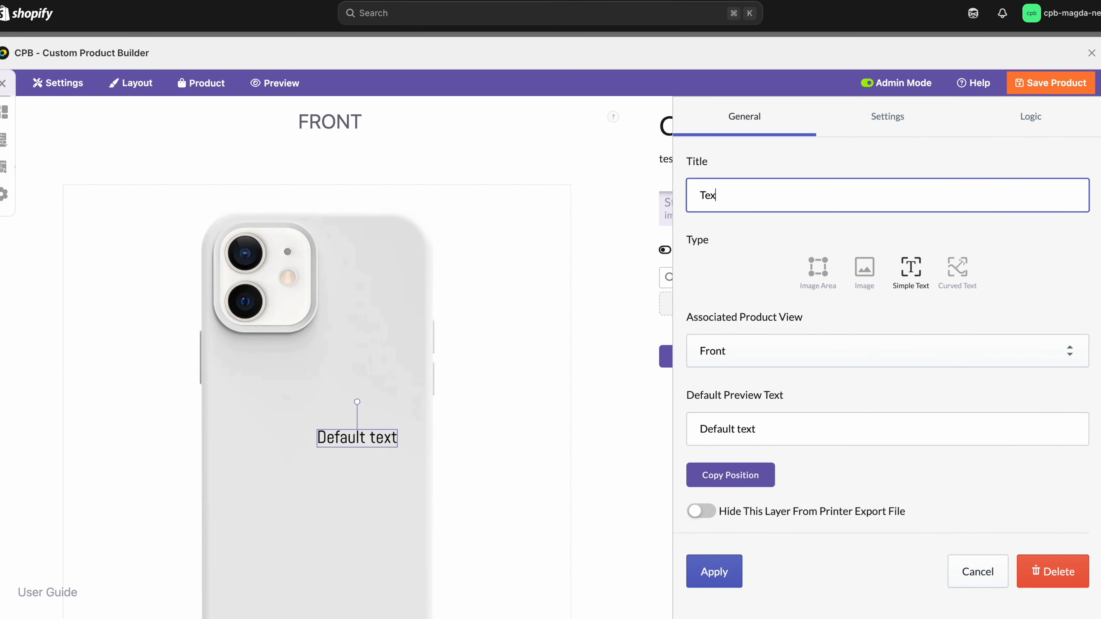
pyautogui.write('t Layer')
# Set the layer's default preview text to "Hello CPB" and move it to just below the camera on the phone case.
pyautogui.moveTo(757, 429); pyautogui.dragTo(670, 418)
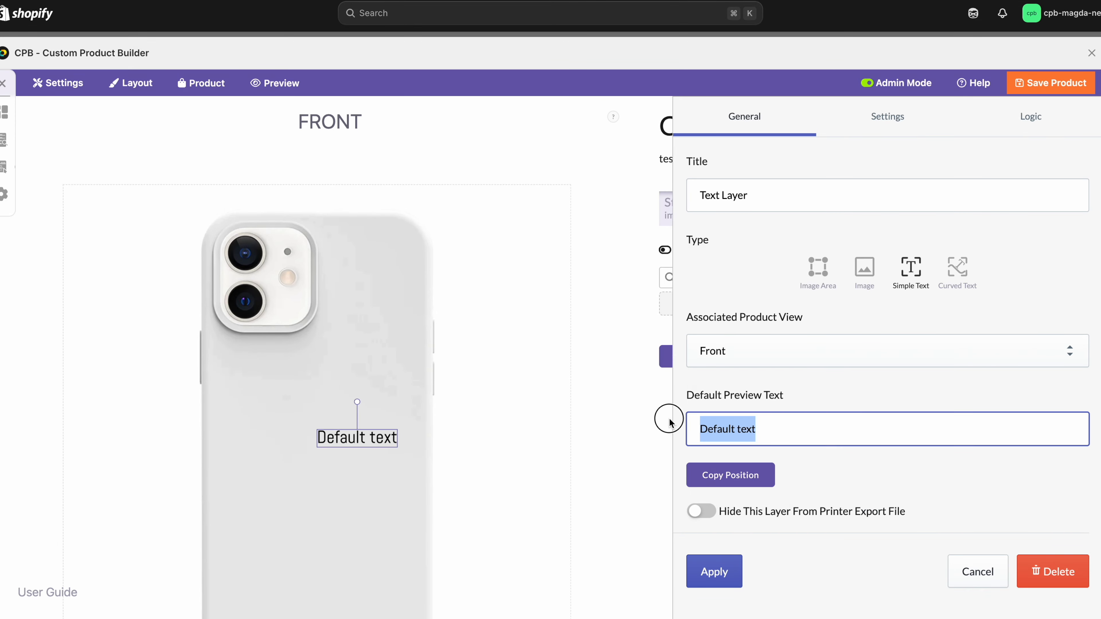
pyautogui.write('Hello CPB')
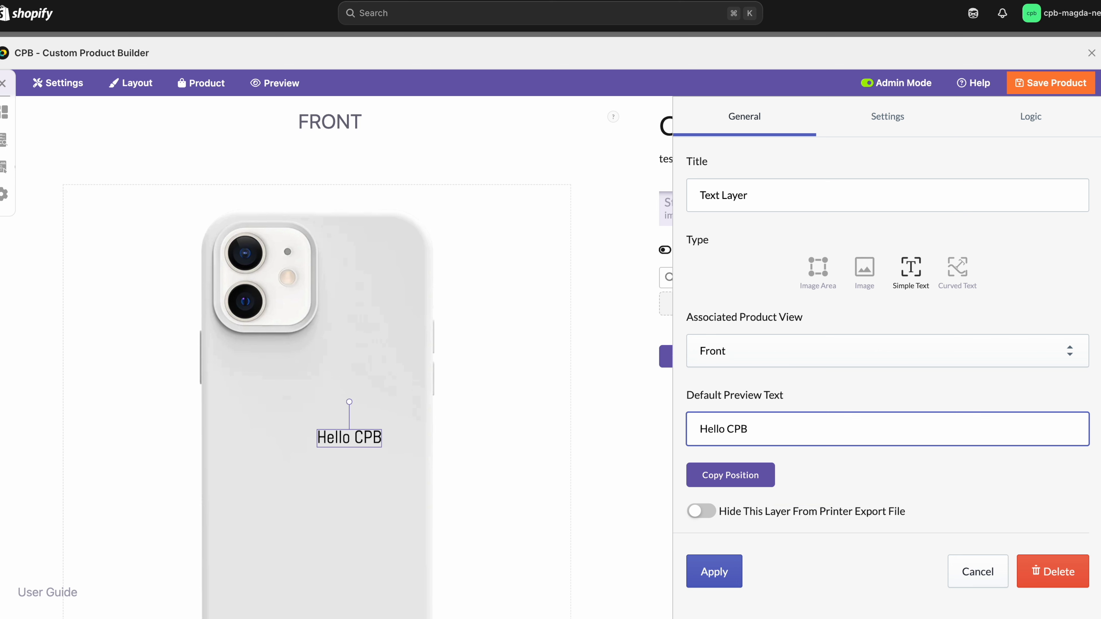
pyautogui.moveTo(361, 435); pyautogui.dragTo(337, 395)
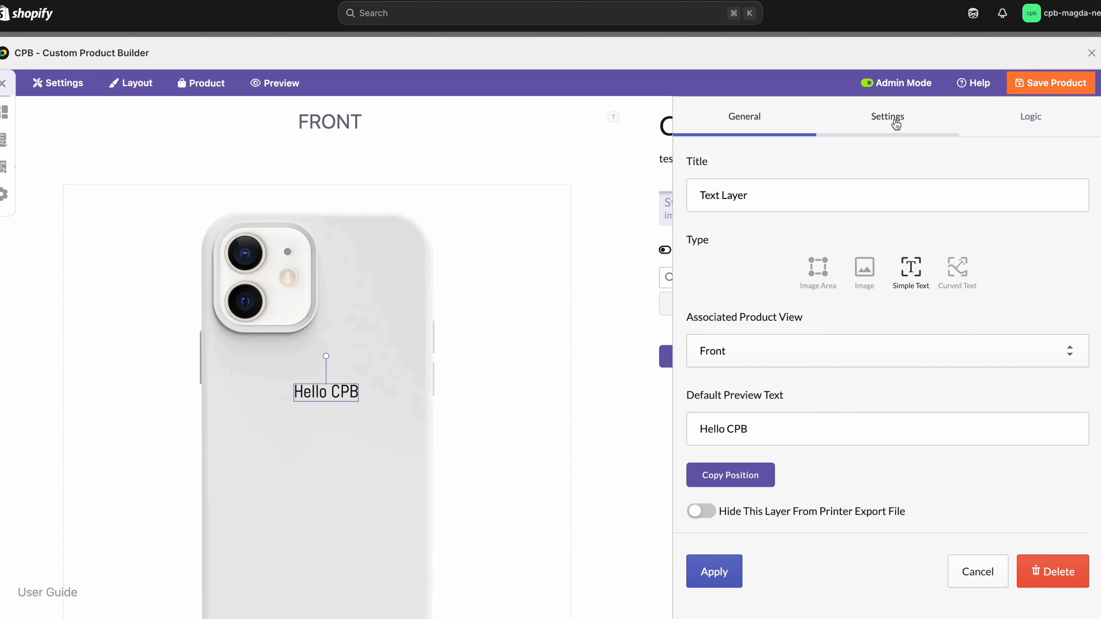
# Set the text layer's font size to 60 in its text settings.
pyautogui.click(887, 126)
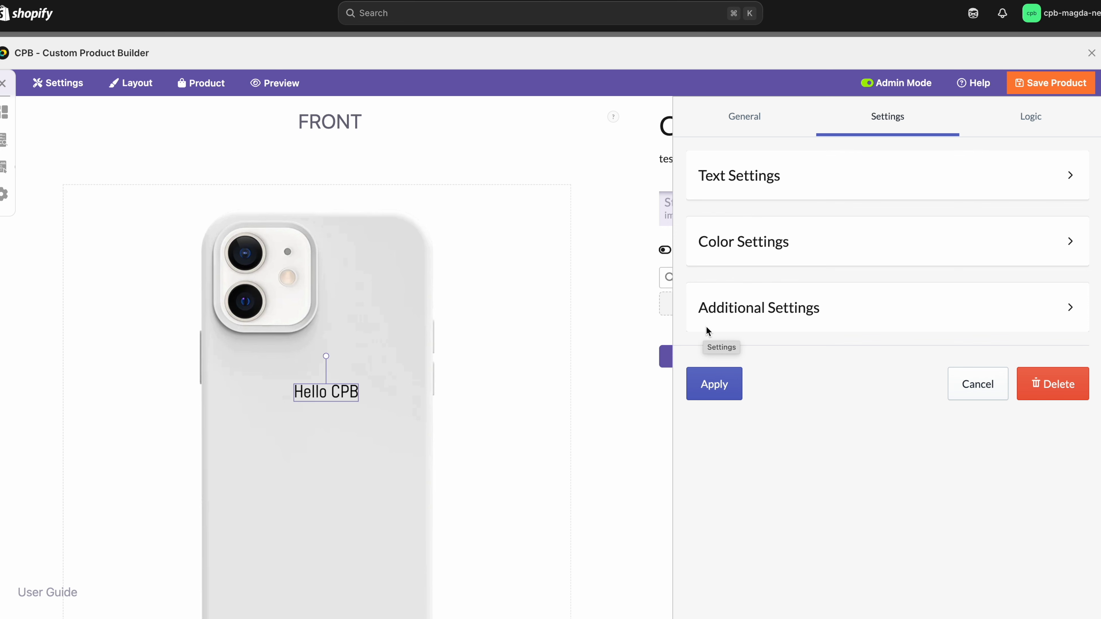
pyautogui.click(852, 178)
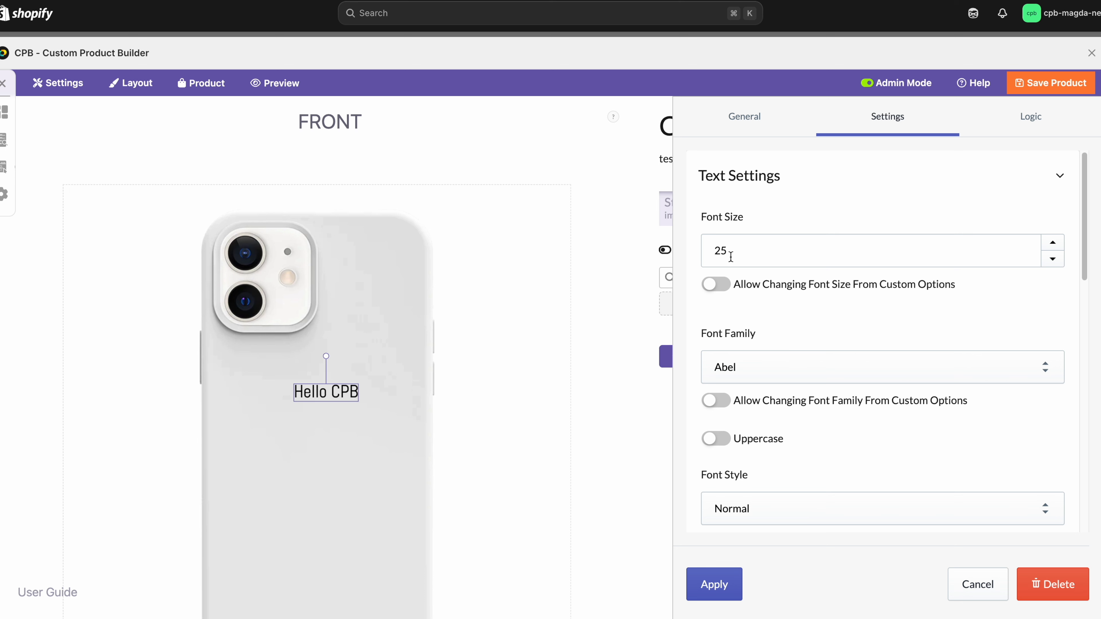
pyautogui.click(1061, 244)
pyautogui.click(1061, 244)
pyautogui.click(1061, 244)
pyautogui.click(1062, 245)
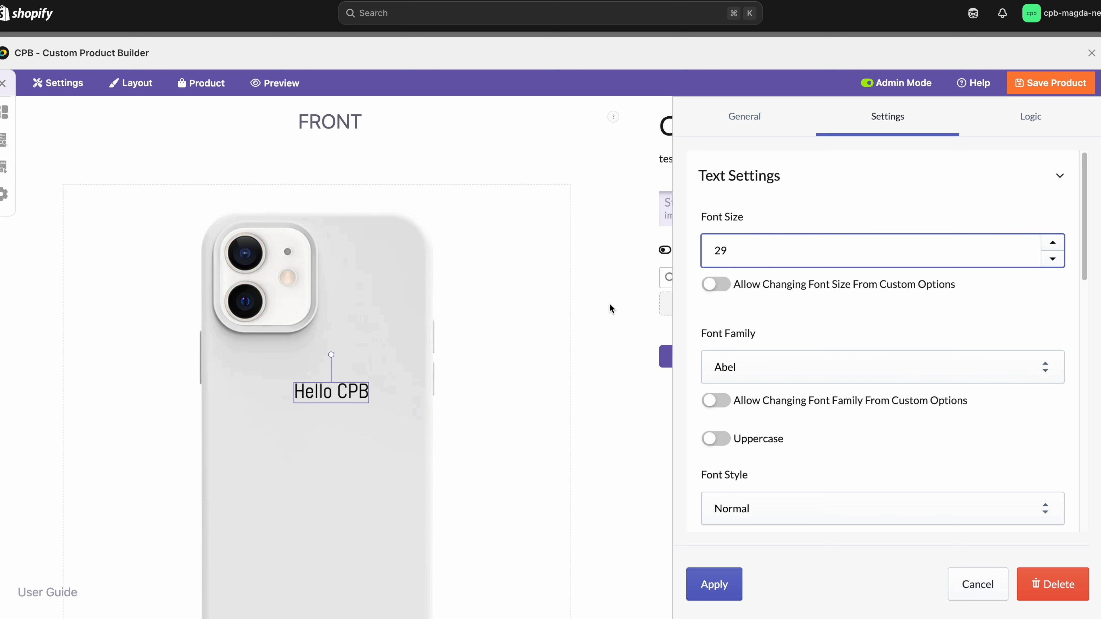
pyautogui.doubleClick(769, 263)
pyautogui.write('60')
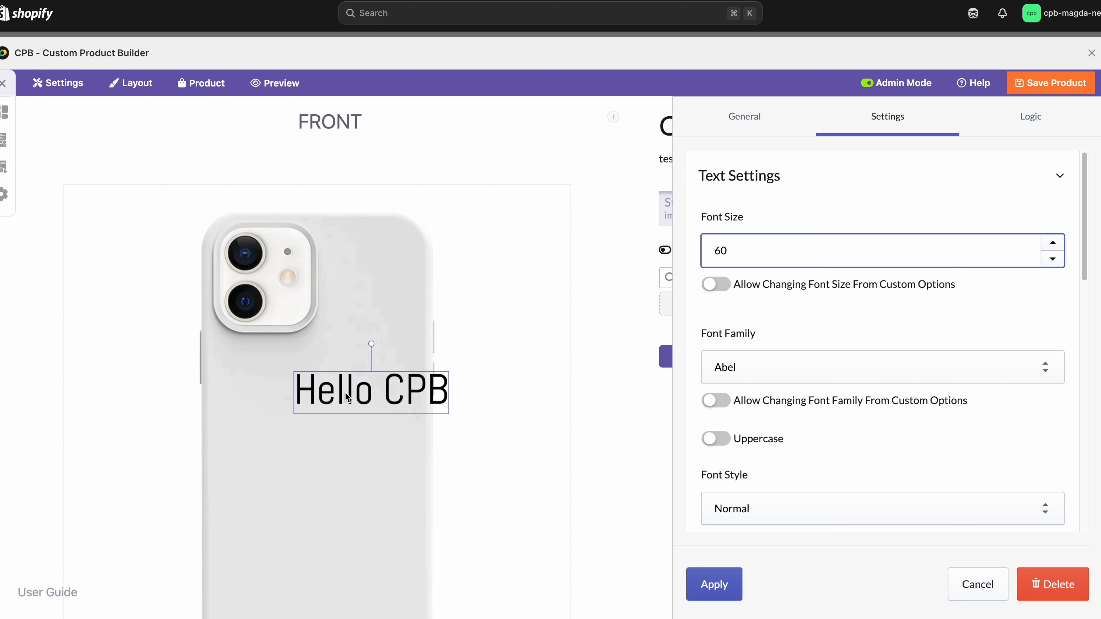
# Allow changing font size from custom options, sourced from First step, the Text Size option and its Size choice.
pyautogui.click(718, 286)
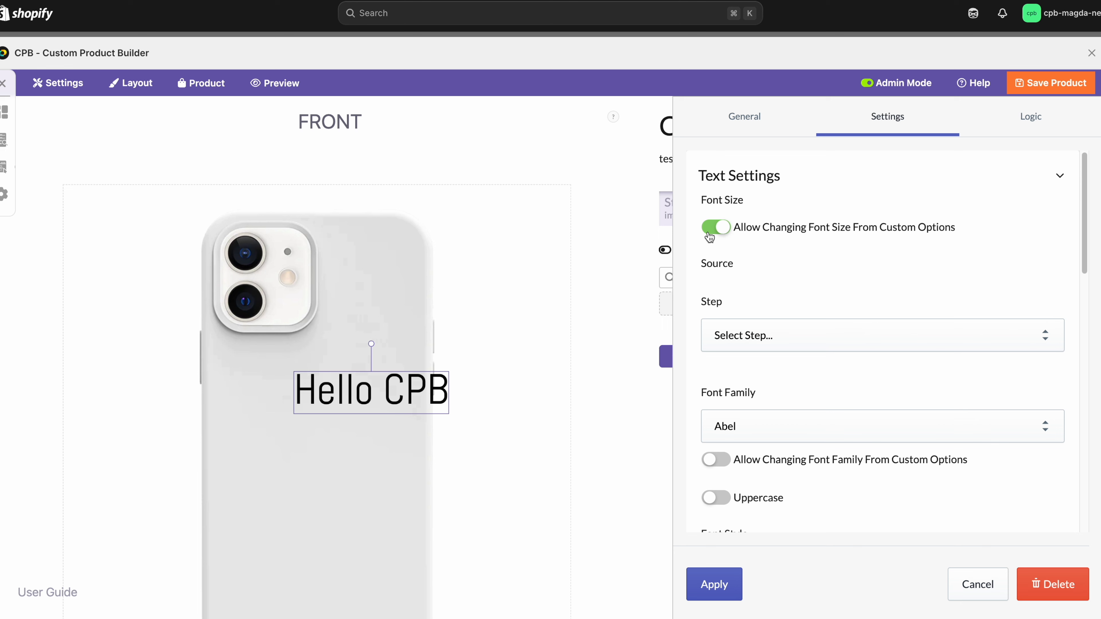
pyautogui.click(765, 334)
pyautogui.click(746, 359)
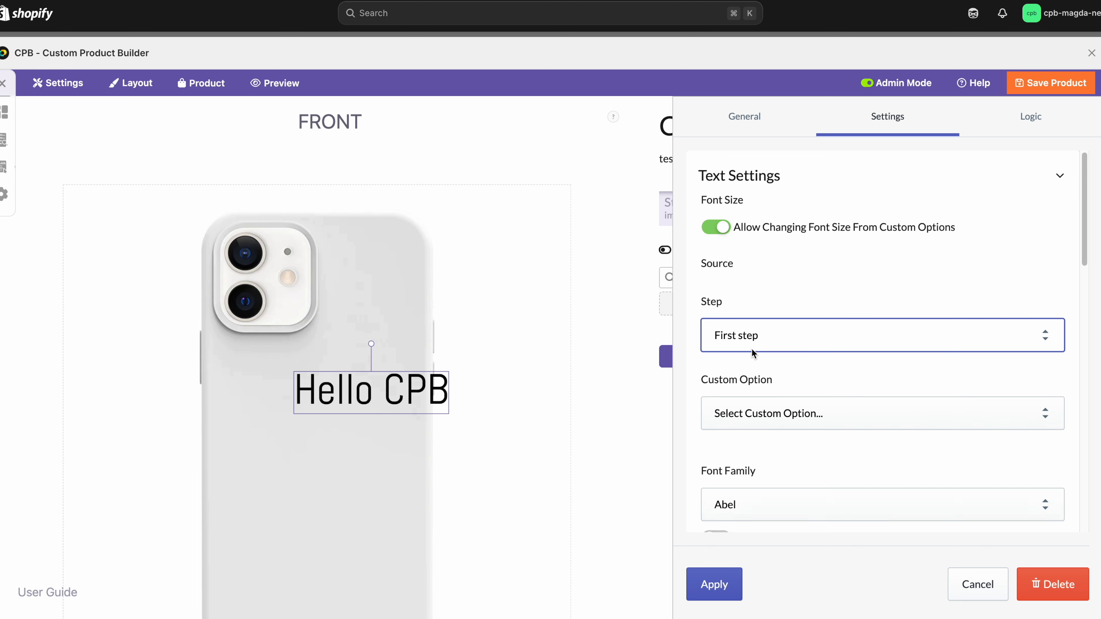
pyautogui.click(752, 416)
pyautogui.click(750, 433)
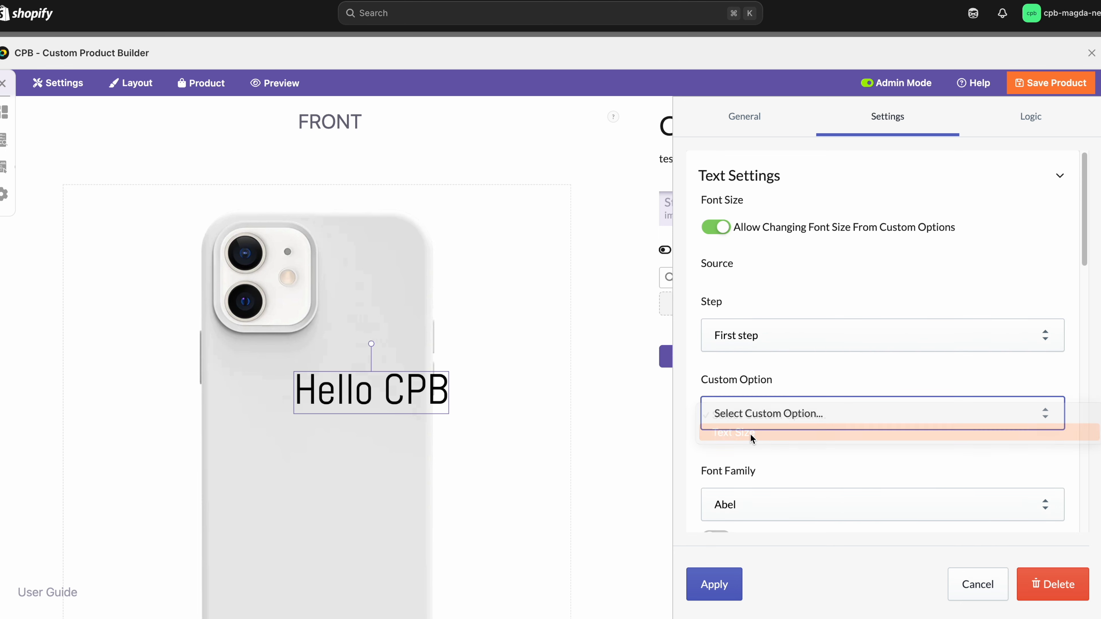
pyautogui.click(746, 490)
pyautogui.click(732, 509)
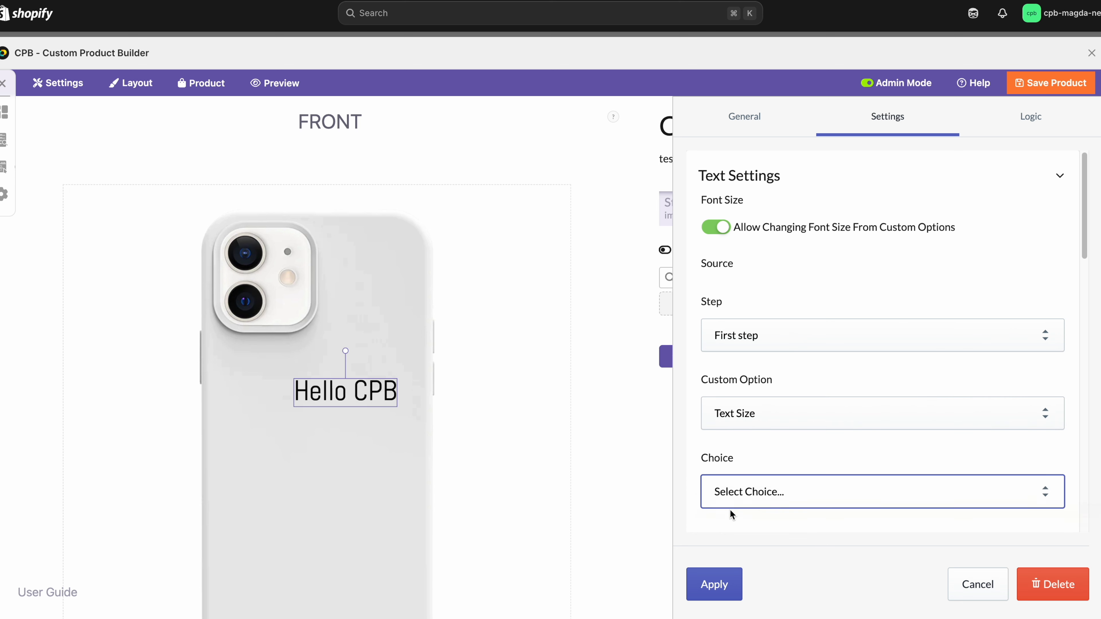
# Try the Abhaya Libre and Akronim font families on the layer, and set the font family to Abril Fatface.
pyautogui.scroll(-4, 819, 429)
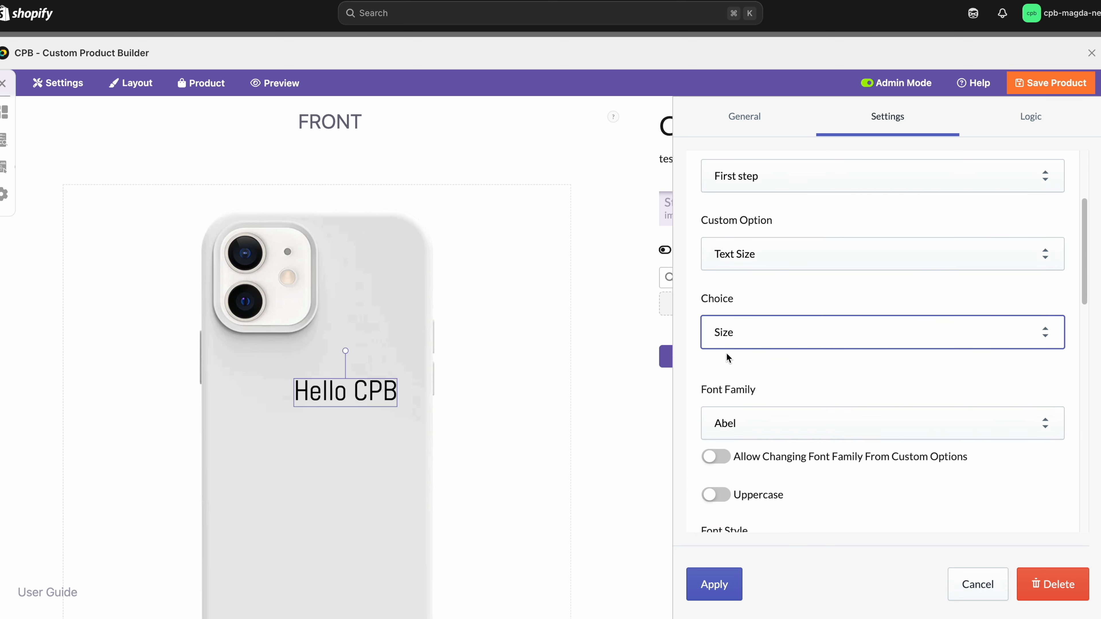
pyautogui.scroll(-2, 763, 356)
pyautogui.click(772, 344)
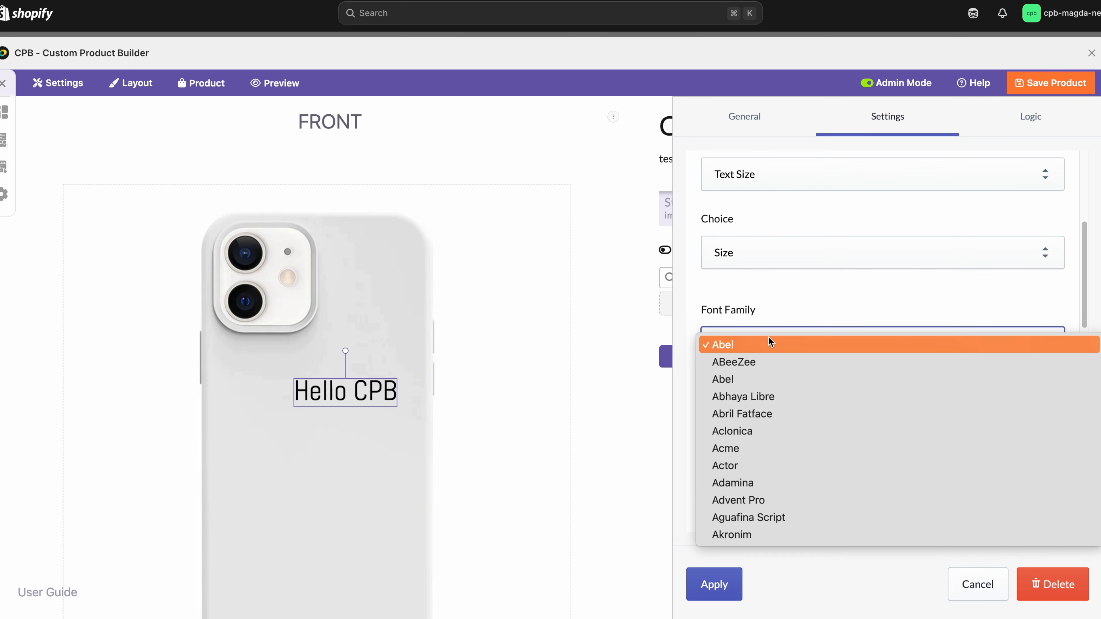
pyautogui.click(757, 395)
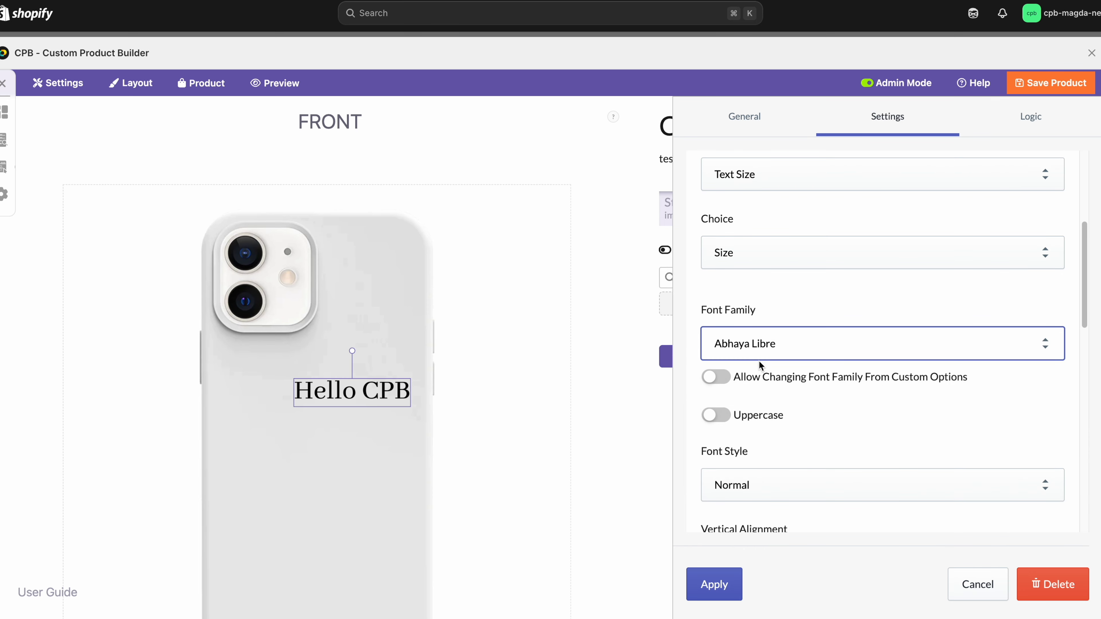
pyautogui.click(761, 351)
pyautogui.click(764, 475)
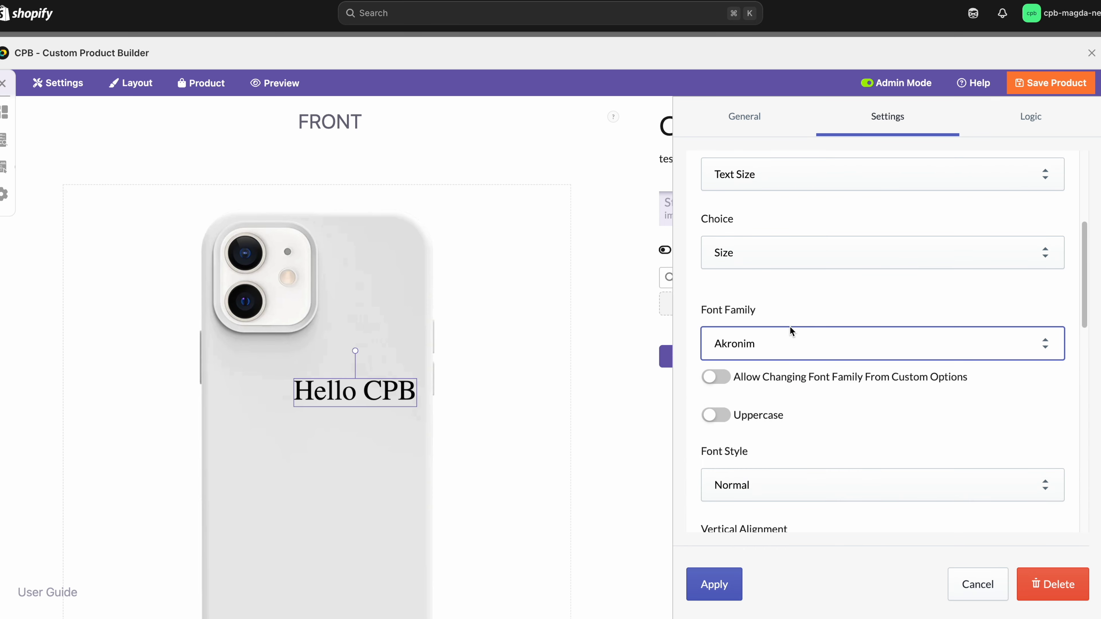
pyautogui.click(786, 343)
pyautogui.press('Escape')
pyautogui.click(769, 341)
pyautogui.click(778, 308)
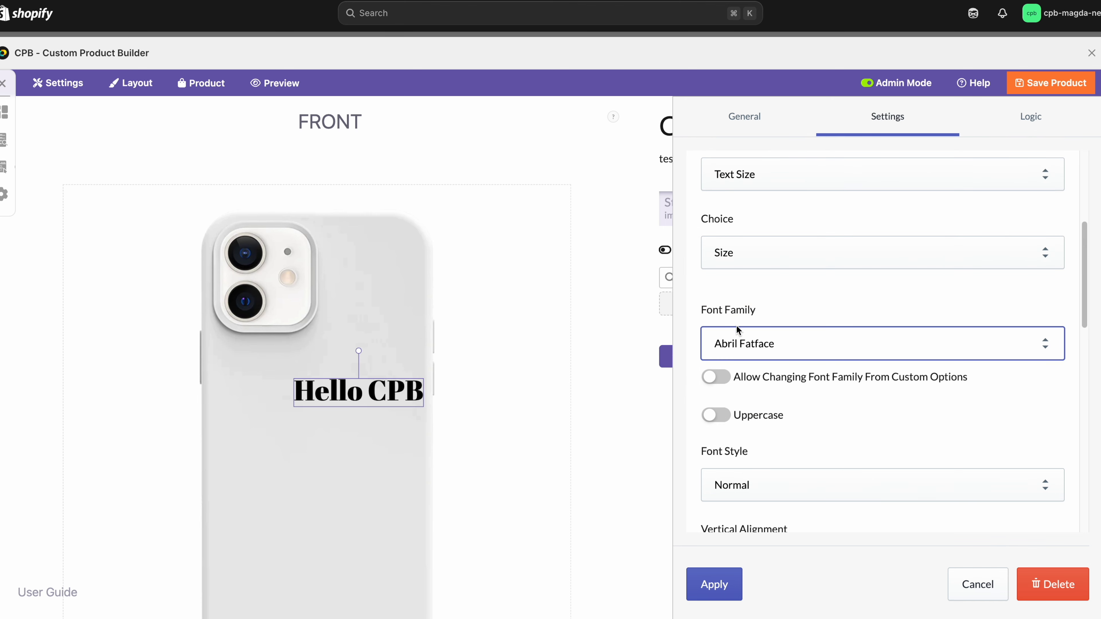
# Allow changing the font family from custom options, sourced from First step and its Font option.
pyautogui.click(721, 377)
pyautogui.click(756, 391)
pyautogui.click(759, 407)
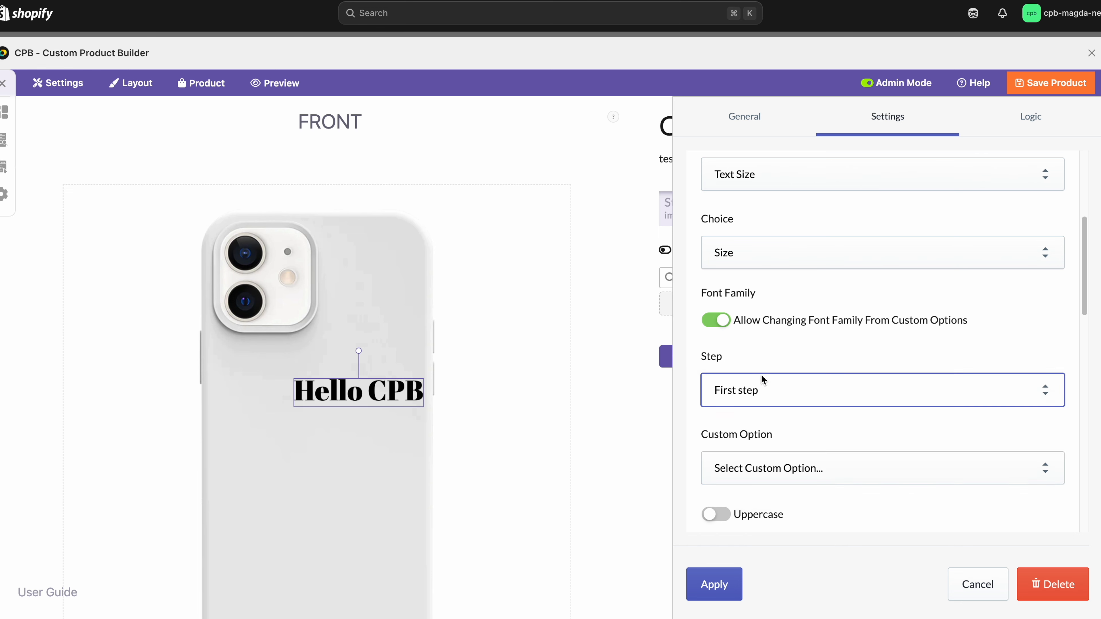
pyautogui.scroll(-2, 763, 382)
pyautogui.click(767, 385)
pyautogui.click(776, 403)
pyautogui.scroll(-2, 779, 396)
# Try uppercase and other font style and vertical alignment options on the layer, and restore normal case, Normal style and Middle alignment.
pyautogui.click(716, 355)
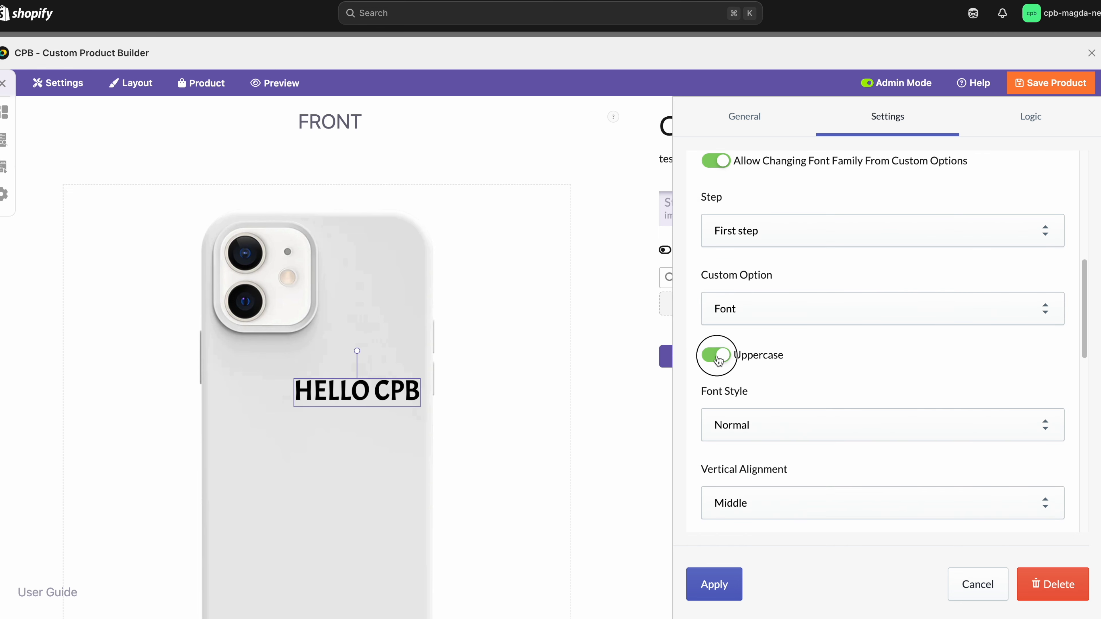
pyautogui.click(718, 359)
pyautogui.scroll(-2, 867, 353)
pyautogui.click(850, 351)
pyautogui.click(744, 364)
pyautogui.click(744, 354)
pyautogui.click(749, 363)
pyautogui.click(750, 352)
pyautogui.click(776, 313)
pyautogui.scroll(-3, 847, 346)
pyautogui.click(764, 264)
pyautogui.click(759, 252)
pyautogui.click(756, 263)
pyautogui.click(750, 297)
pyautogui.click(752, 254)
# Set the text's horizontal alignment to Center and move the text to the middle of the case, just below the camera.
pyautogui.click(752, 420)
pyautogui.click(749, 438)
pyautogui.moveTo(306, 385); pyautogui.dragTo(330, 379)
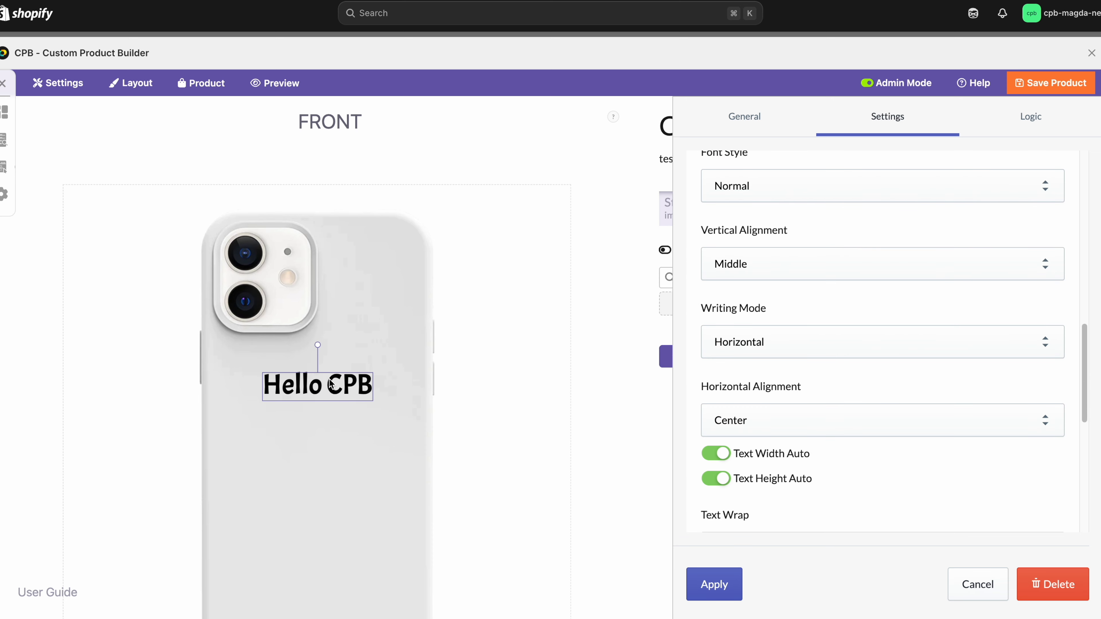
# Try another writing mode for the text and return it to Horizontal.
pyautogui.click(839, 348)
pyautogui.click(827, 360)
pyautogui.click(823, 343)
pyautogui.click(807, 325)
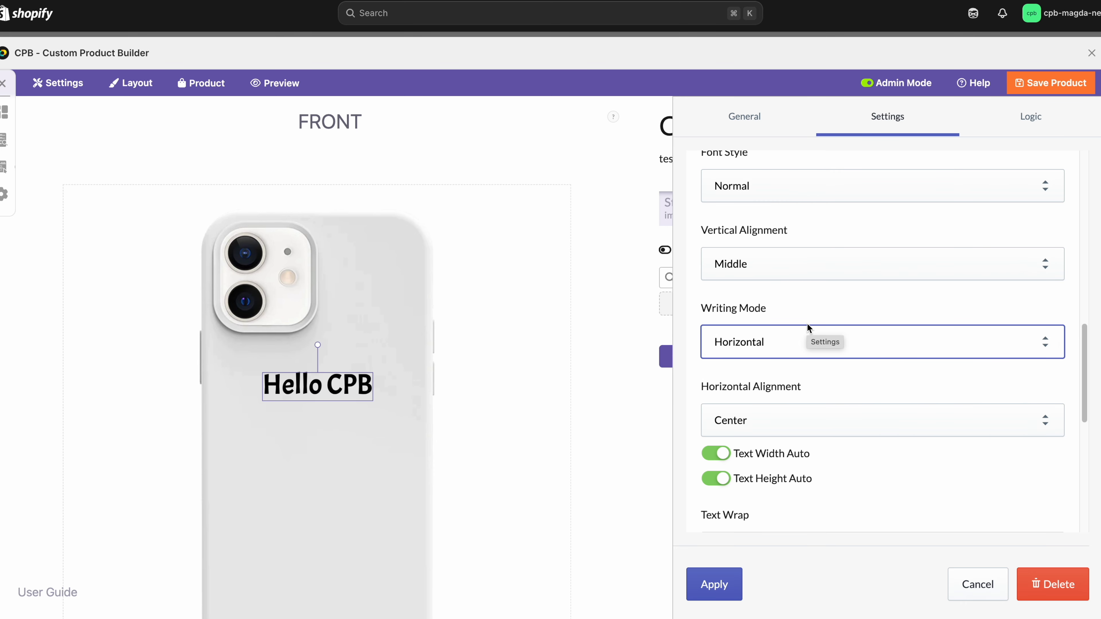
# Set the layer's text source to First step, Put Your Text Here and Add Your Text, and apply the layer changes.
pyautogui.scroll(-9, 782, 369)
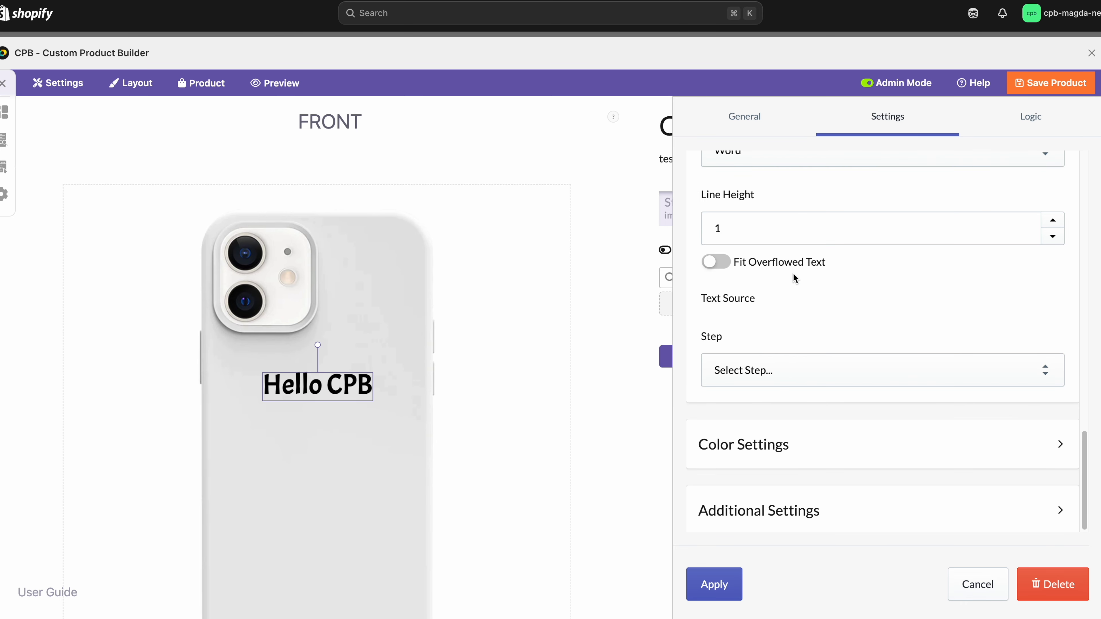
pyautogui.scroll(4, 794, 274)
pyautogui.scroll(-3, 736, 283)
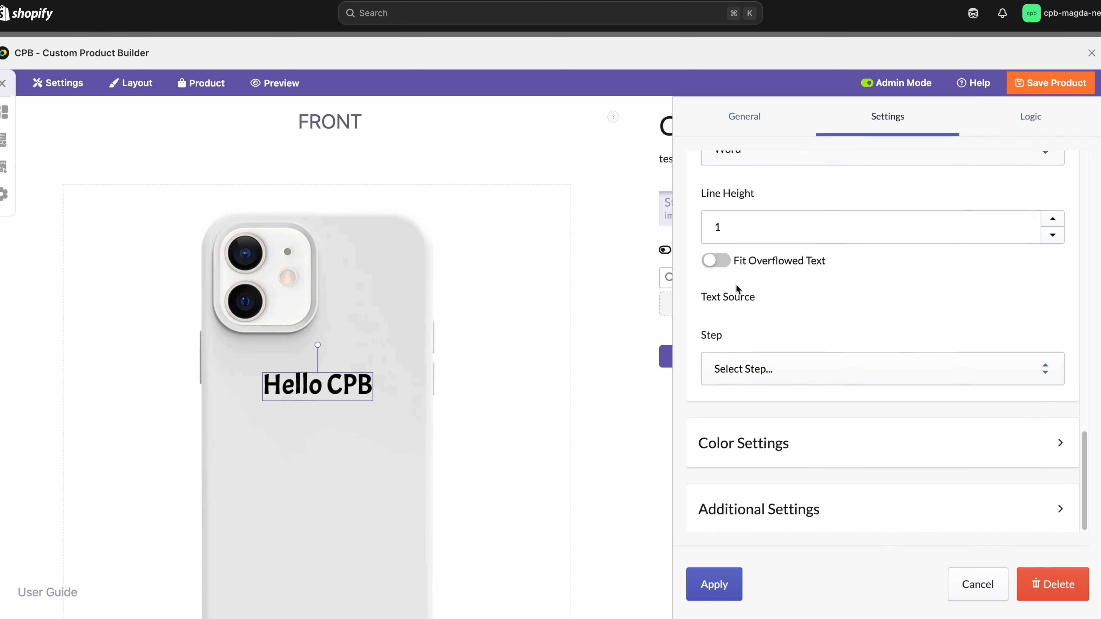
pyautogui.click(751, 369)
pyautogui.click(745, 386)
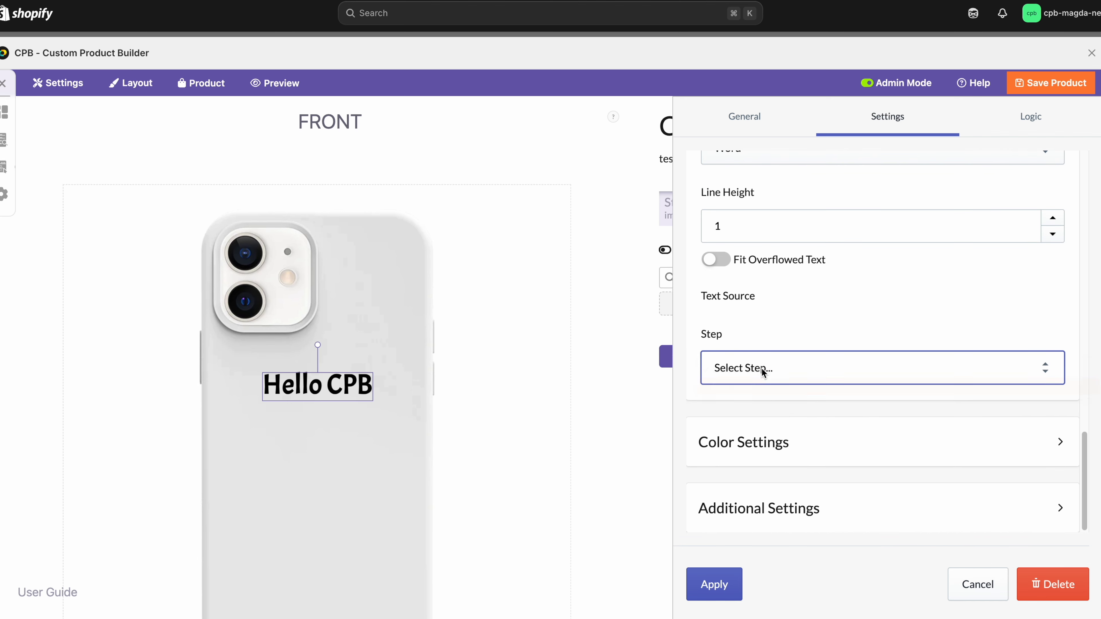
pyautogui.scroll(-2, 767, 343)
pyautogui.click(773, 369)
pyautogui.click(762, 385)
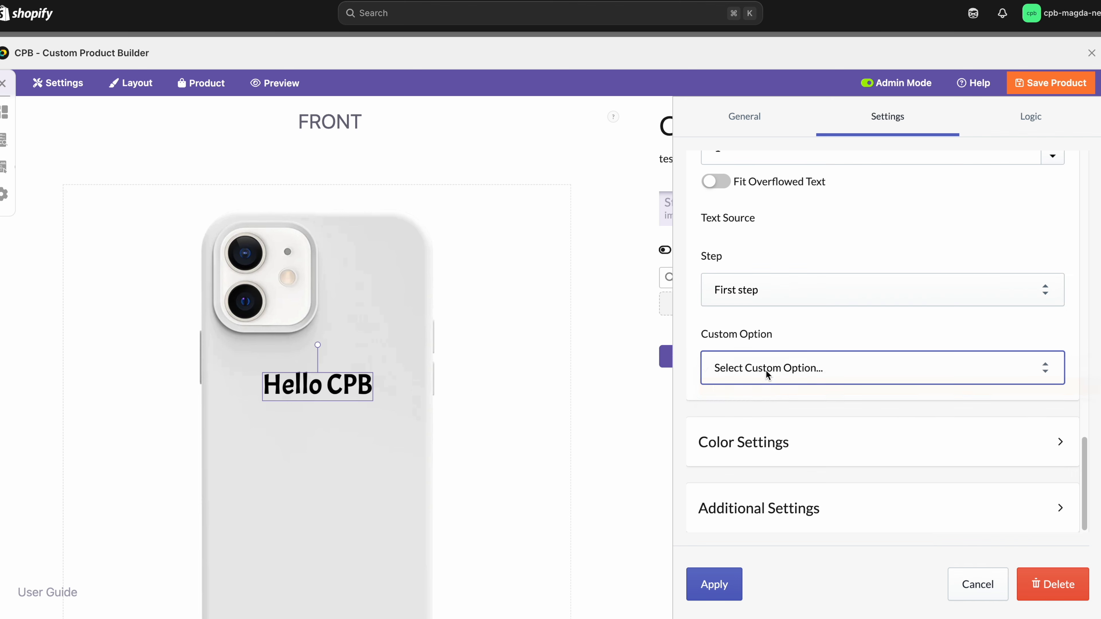
pyautogui.scroll(-2, 765, 369)
pyautogui.click(764, 368)
pyautogui.click(757, 386)
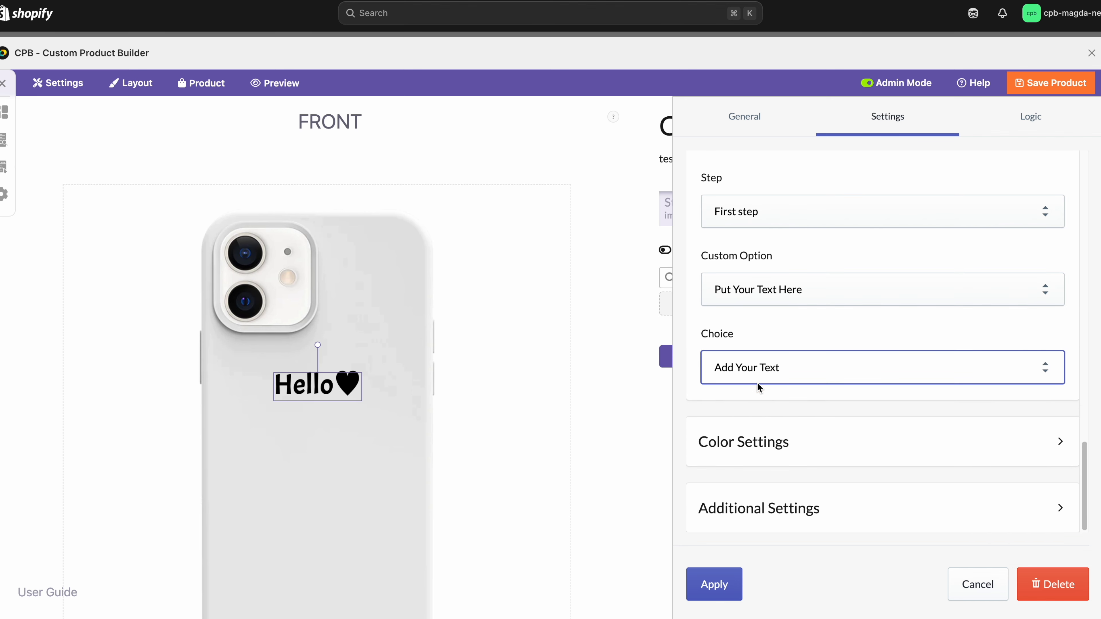
pyautogui.click(714, 584)
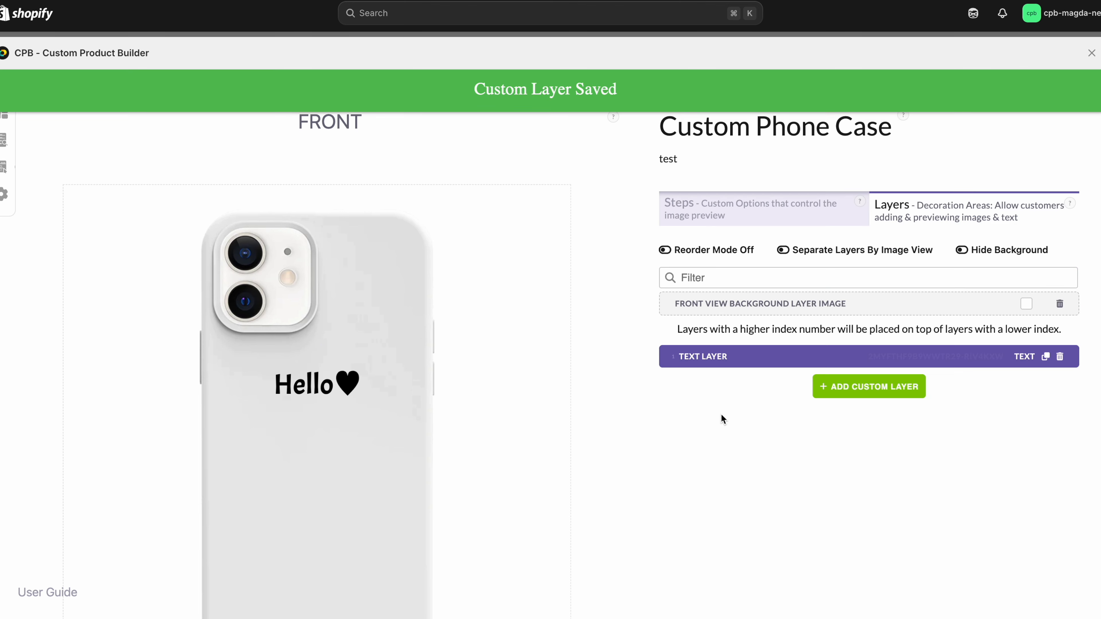
# Test the Put Your Text Here option with "TestText", and replace it with "Hello ♥".
pyautogui.moveTo(742, 310); pyautogui.dragTo(668, 300)
pyautogui.press('BackSpace')
pyautogui.write('Test Tex')
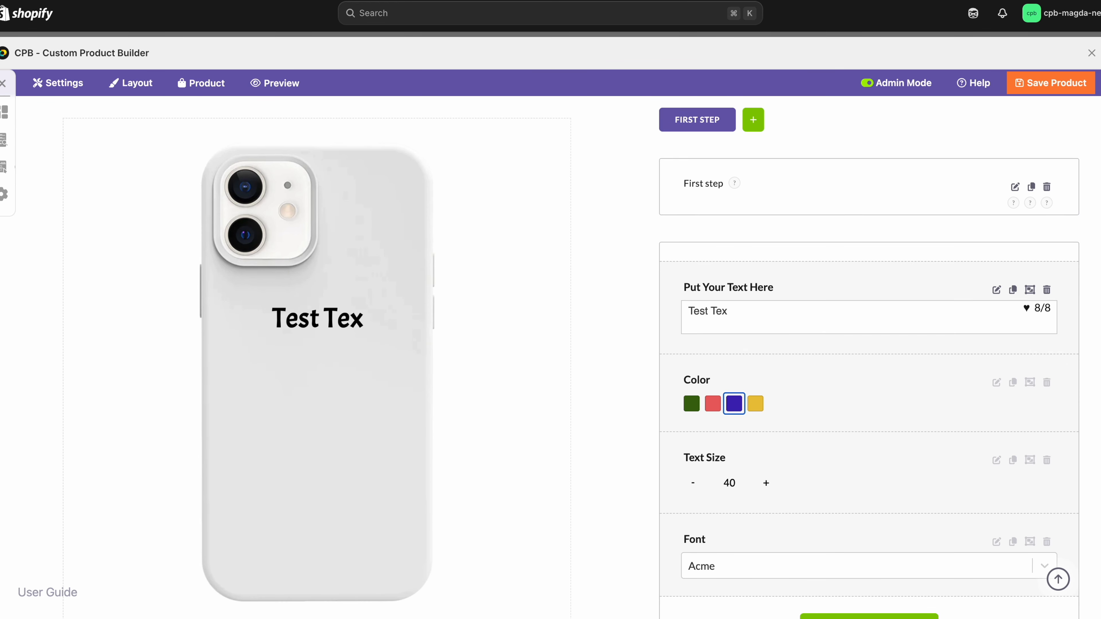
pyautogui.write('Text')
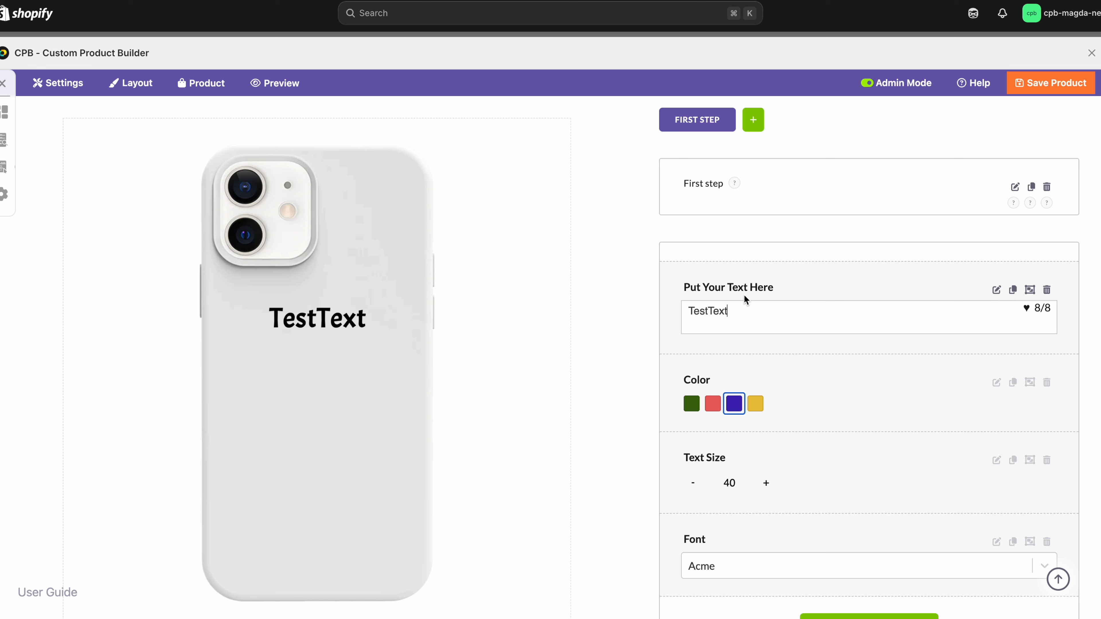
pyautogui.moveTo(737, 310); pyautogui.dragTo(680, 309)
pyautogui.write('Hello')
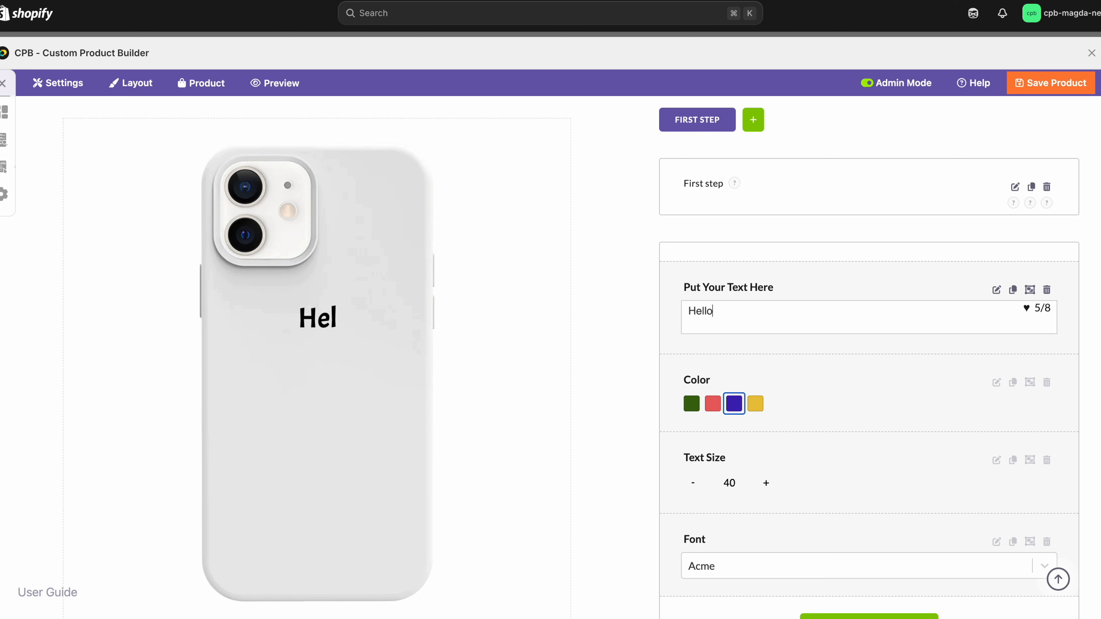
pyautogui.click(1026, 308)
# Test the Text Size option by increasing the size of the preview text.
pyautogui.scroll(2, 906, 246)
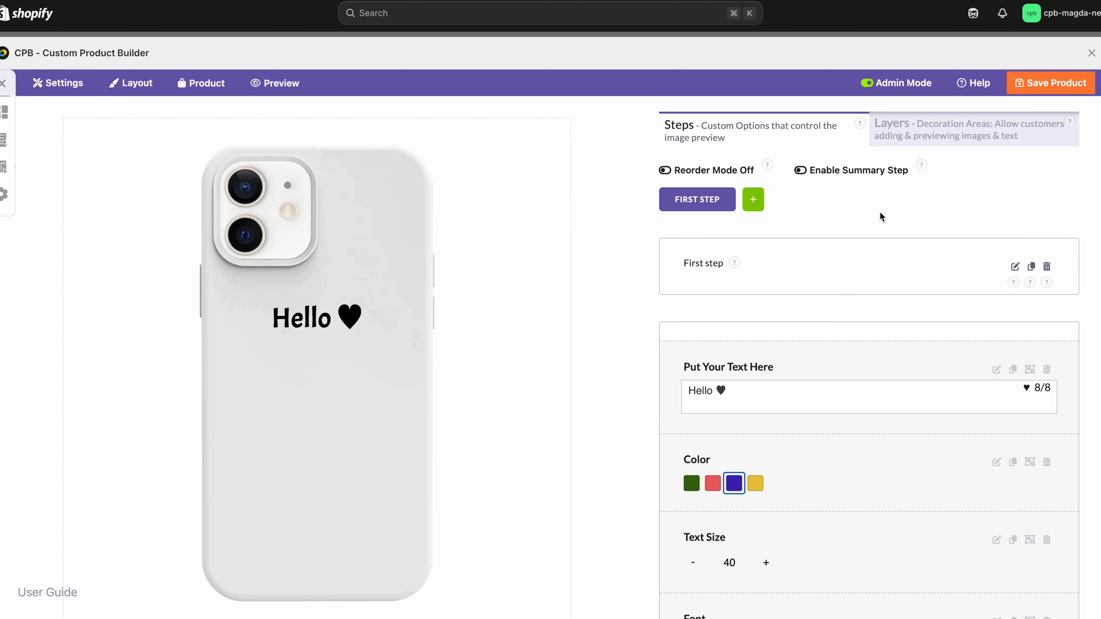
pyautogui.click(766, 563)
pyautogui.click(766, 562)
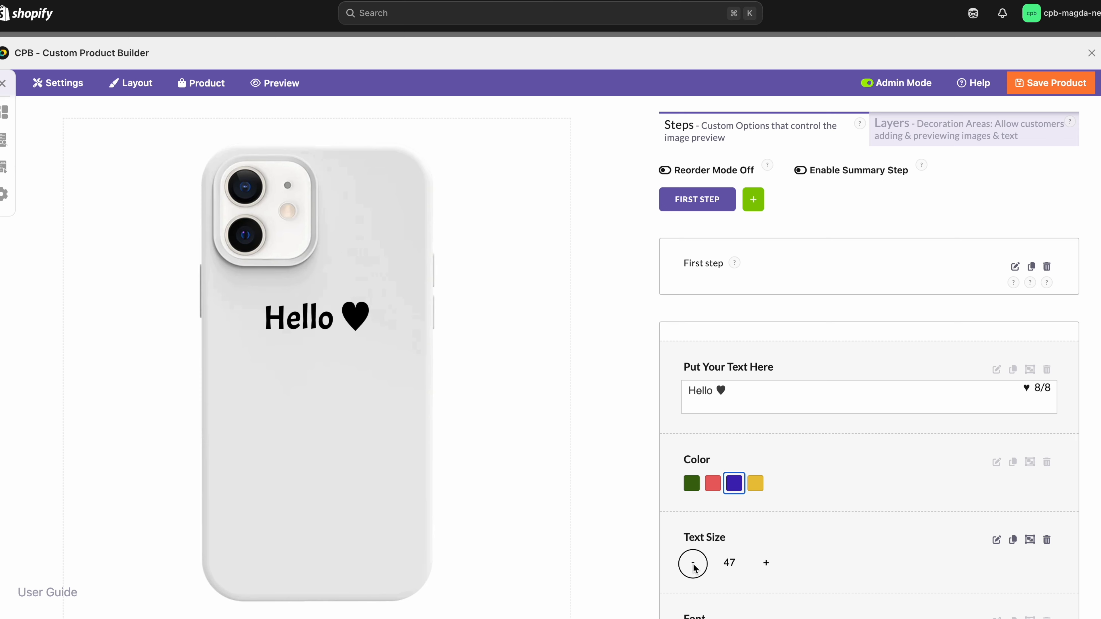
# Try four different fonts on the preview text through the Font option.
pyautogui.scroll(-4, 815, 527)
pyautogui.click(749, 476)
pyautogui.click(749, 539)
pyautogui.click(748, 479)
pyautogui.click(748, 503)
pyautogui.click(749, 479)
pyautogui.click(752, 574)
pyautogui.click(750, 483)
pyautogui.click(745, 521)
# Open the color settings of the Text Layer.
pyautogui.scroll(5, 886, 282)
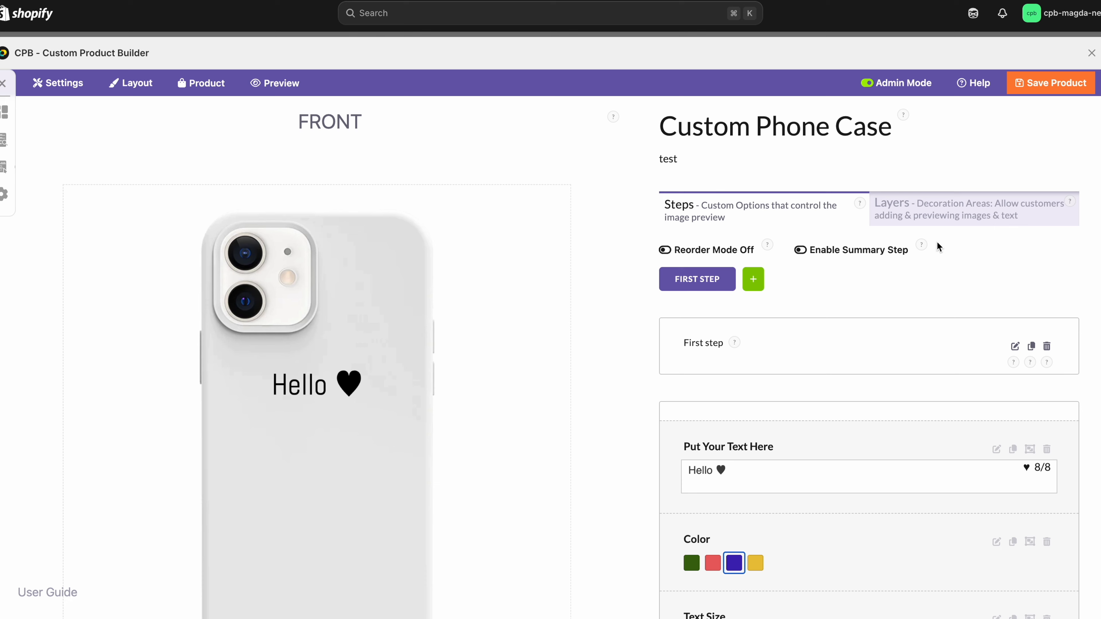
pyautogui.click(914, 215)
pyautogui.click(742, 362)
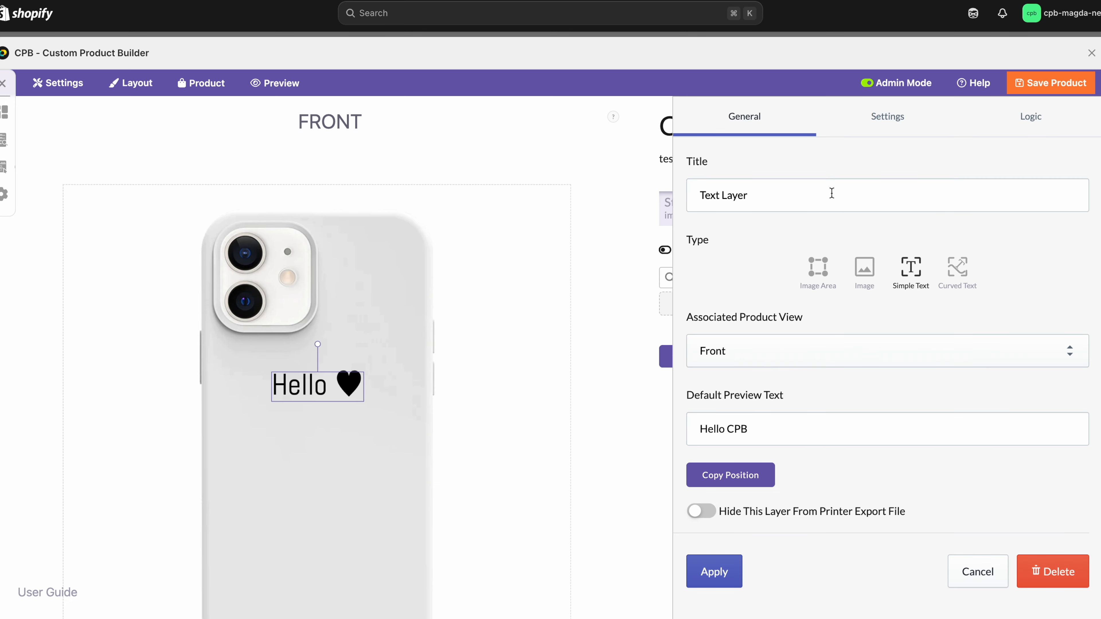
pyautogui.click(896, 124)
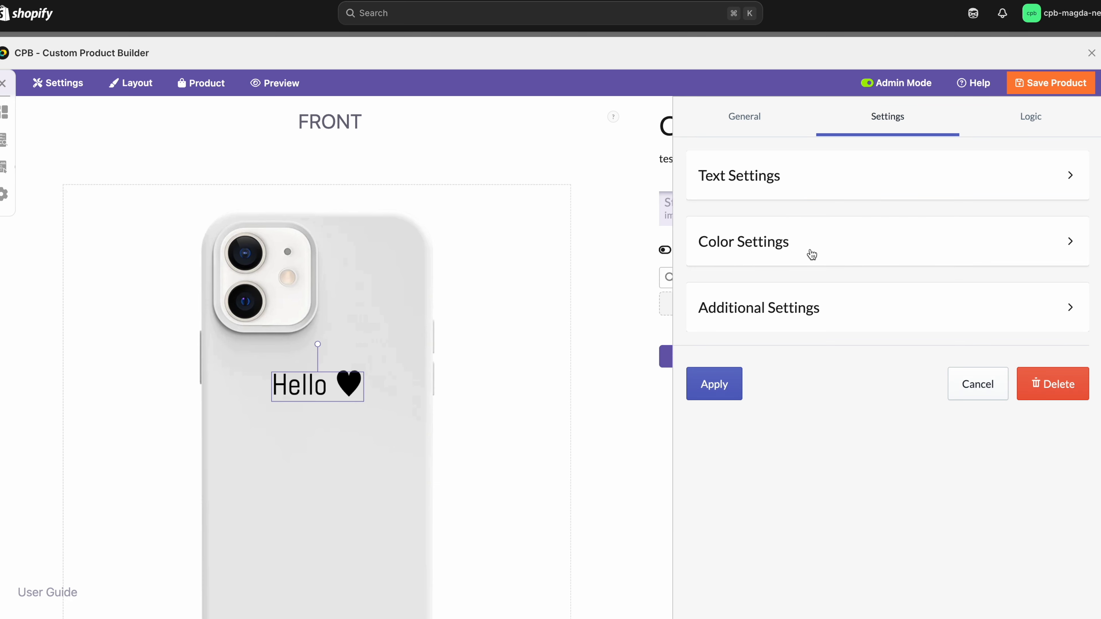
pyautogui.click(784, 257)
pyautogui.scroll(-4, 826, 253)
pyautogui.scroll(1, 802, 260)
# Try several font colors on the layer, including dark red, green and purple 9013FE.
pyautogui.click(781, 258)
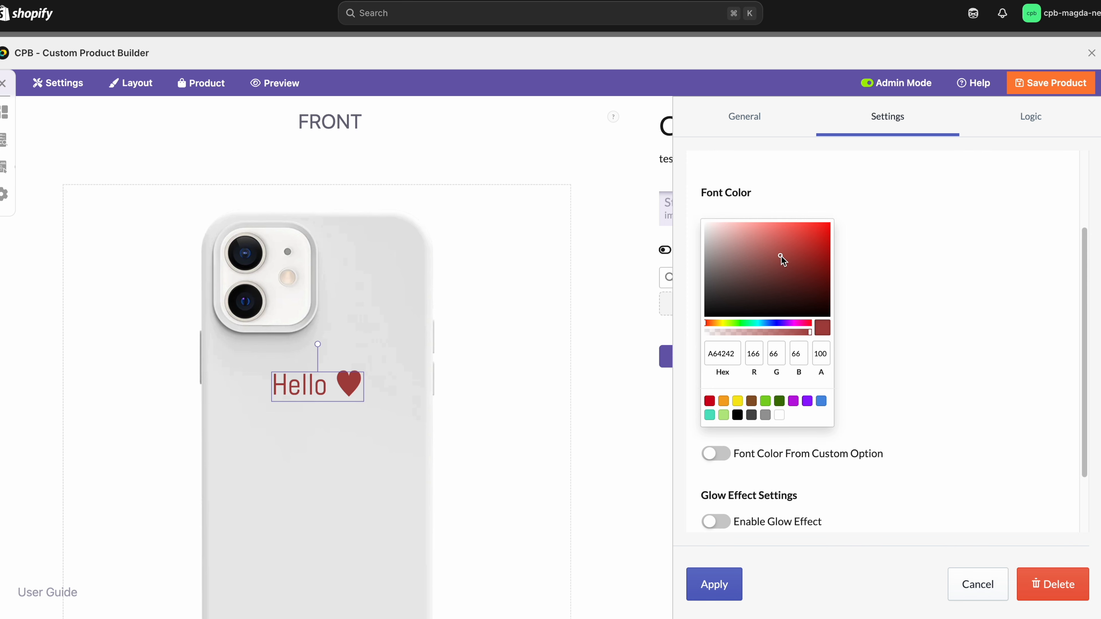
pyautogui.moveTo(783, 281); pyautogui.dragTo(808, 304)
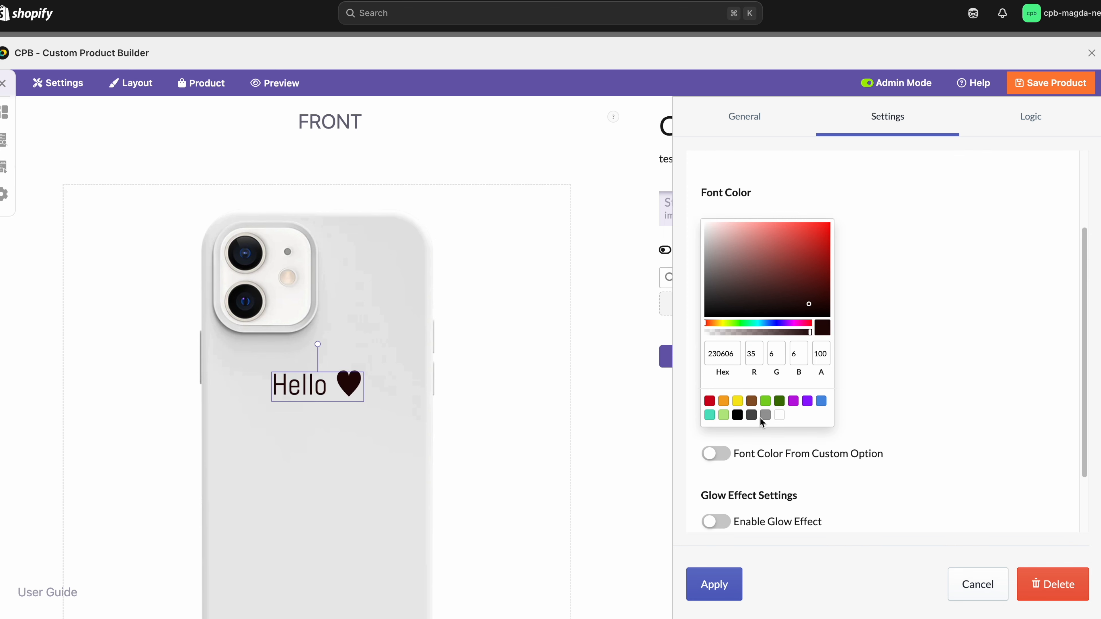
pyautogui.click(766, 402)
pyautogui.click(779, 400)
pyautogui.click(807, 401)
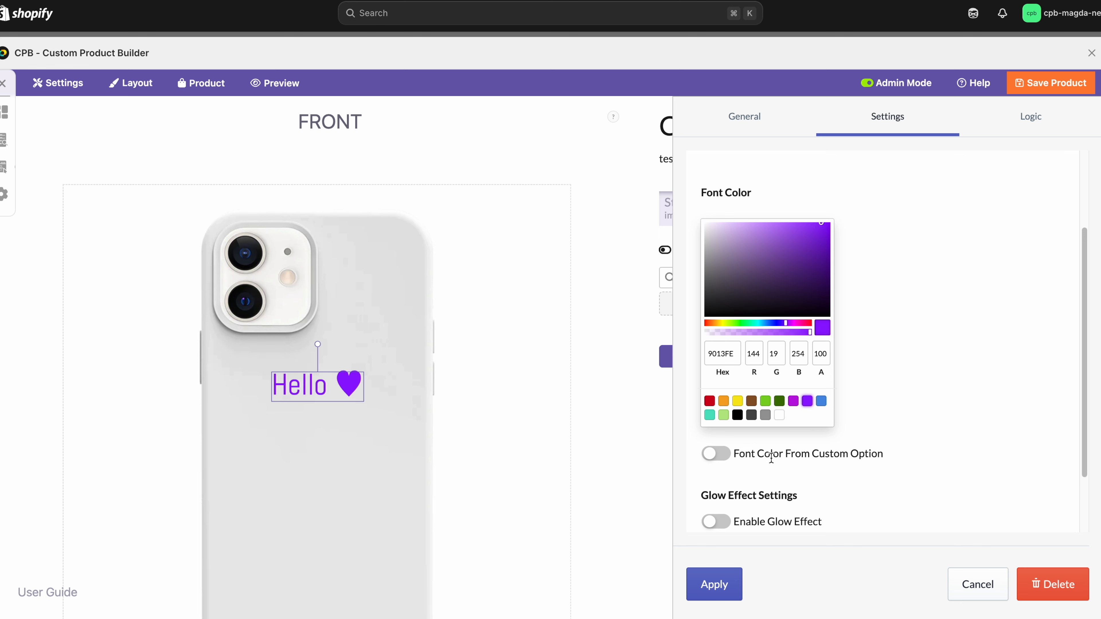
# Take the font color from the Color custom option of First step, and apply the layer changes.
pyautogui.click(722, 456)
pyautogui.click(760, 366)
pyautogui.click(762, 385)
pyautogui.click(802, 443)
pyautogui.click(779, 461)
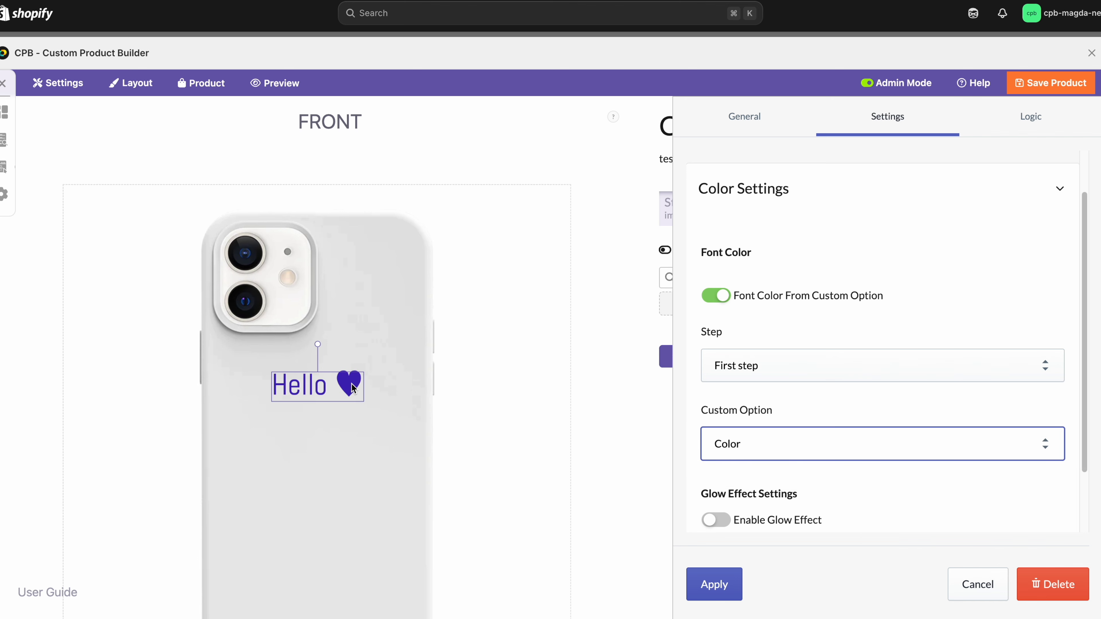
pyautogui.click(720, 591)
# Test the Color option with the yellow, green and purple swatches, and select the red swatch.
pyautogui.scroll(-3, 736, 211)
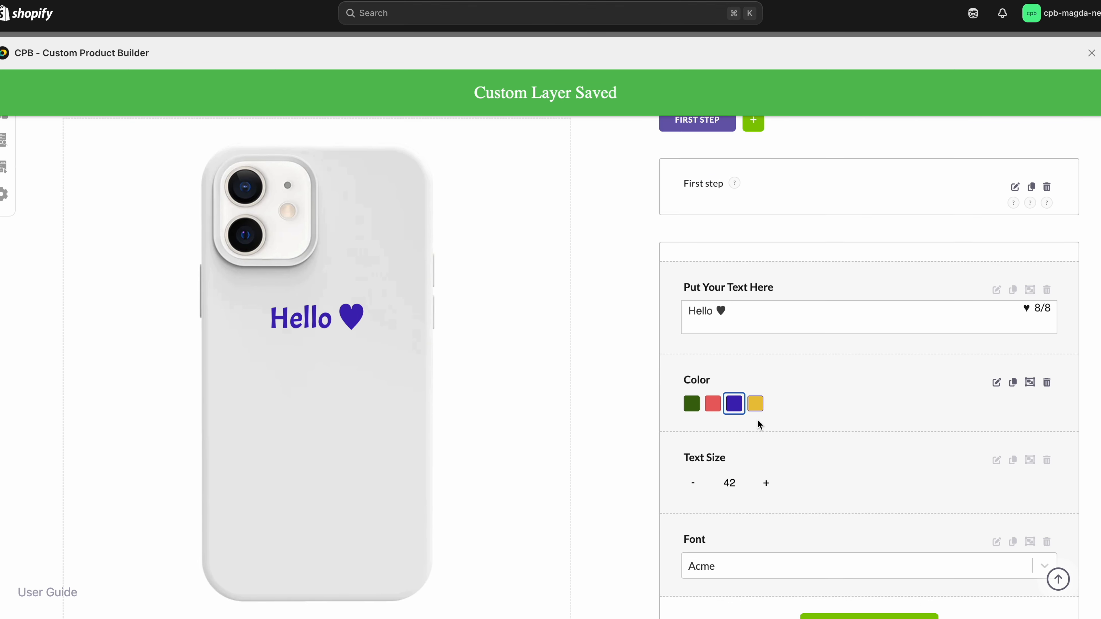
pyautogui.click(755, 404)
pyautogui.click(692, 403)
pyautogui.click(733, 404)
pyautogui.click(755, 404)
pyautogui.click(713, 403)
# Enable the glow effect in the Text Layer's color settings and set its blur to 9.
pyautogui.scroll(3, 898, 313)
pyautogui.click(902, 207)
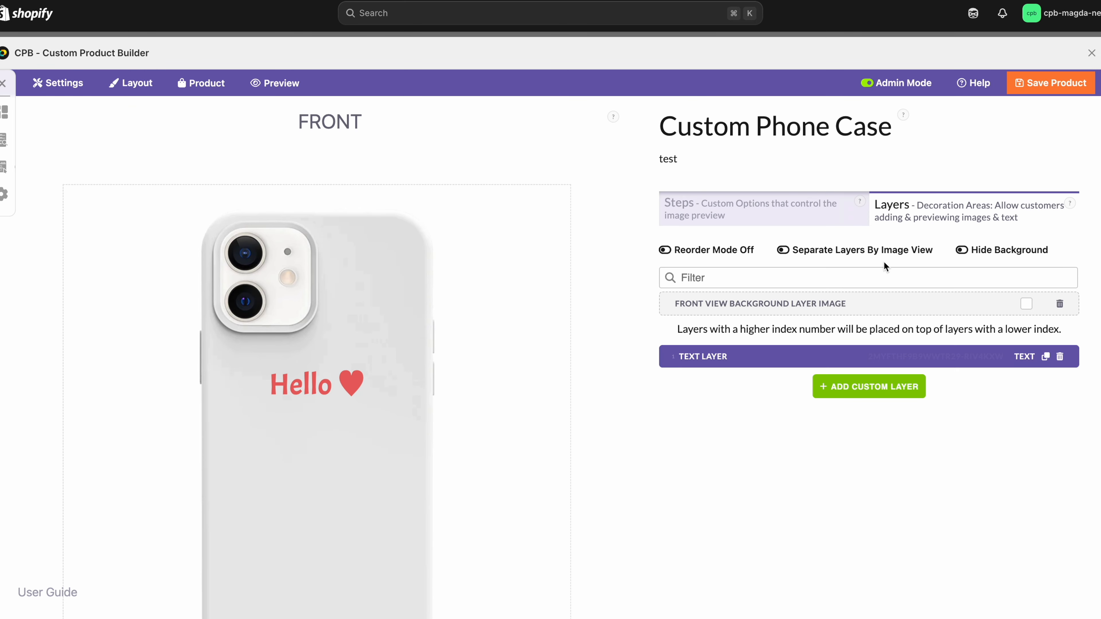
pyautogui.click(730, 362)
pyautogui.click(874, 141)
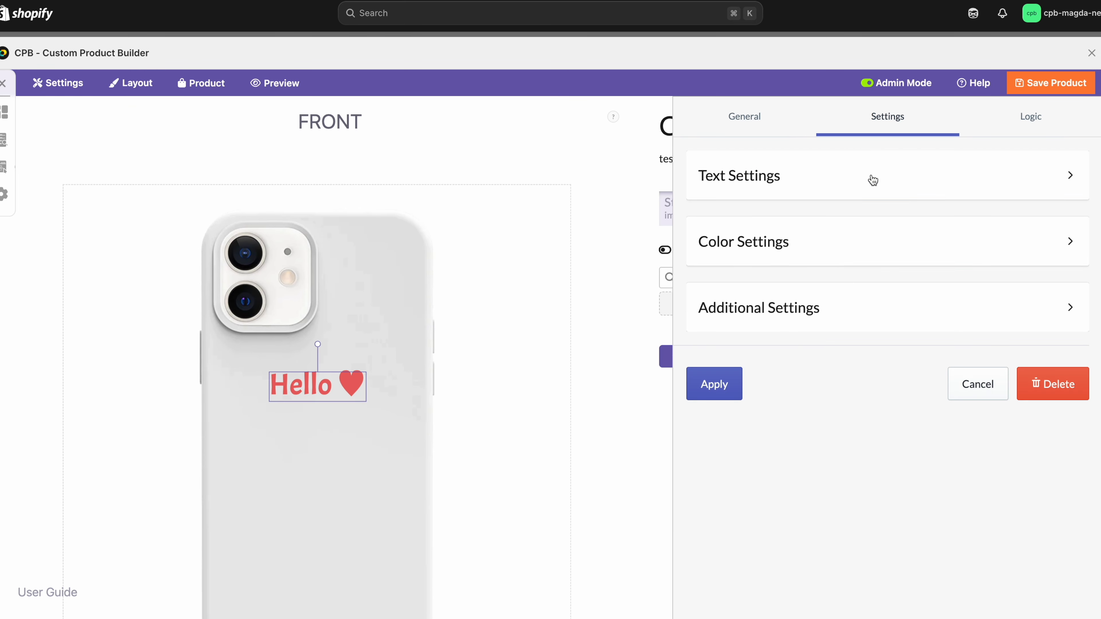
pyautogui.click(794, 241)
pyautogui.scroll(-3, 796, 241)
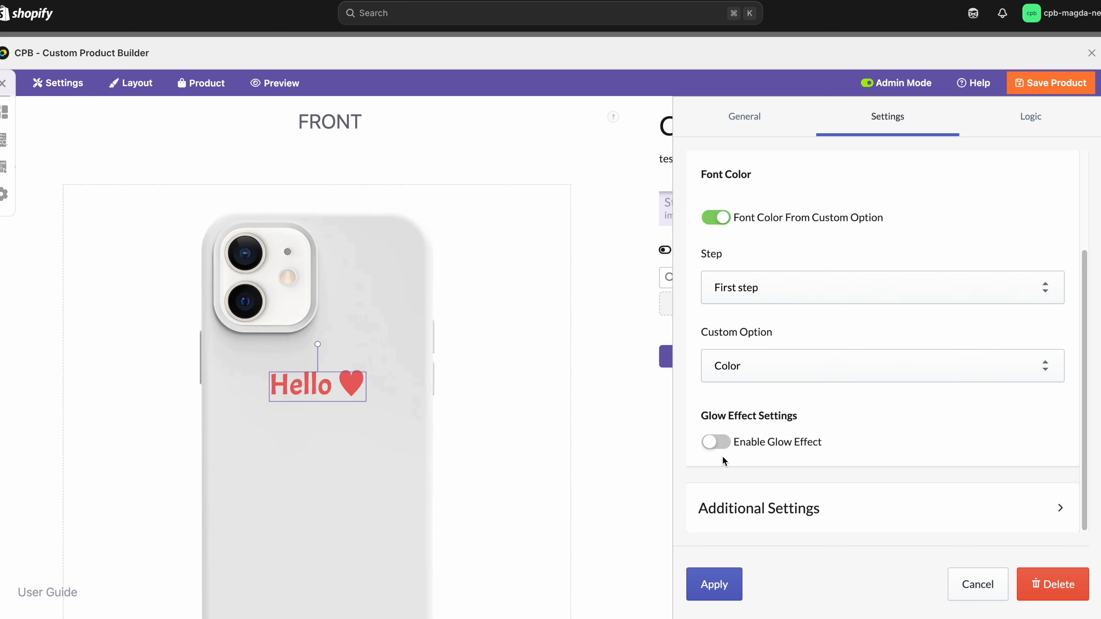
pyautogui.click(716, 441)
pyautogui.scroll(-2, 763, 416)
pyautogui.moveTo(730, 424); pyautogui.dragTo(719, 428)
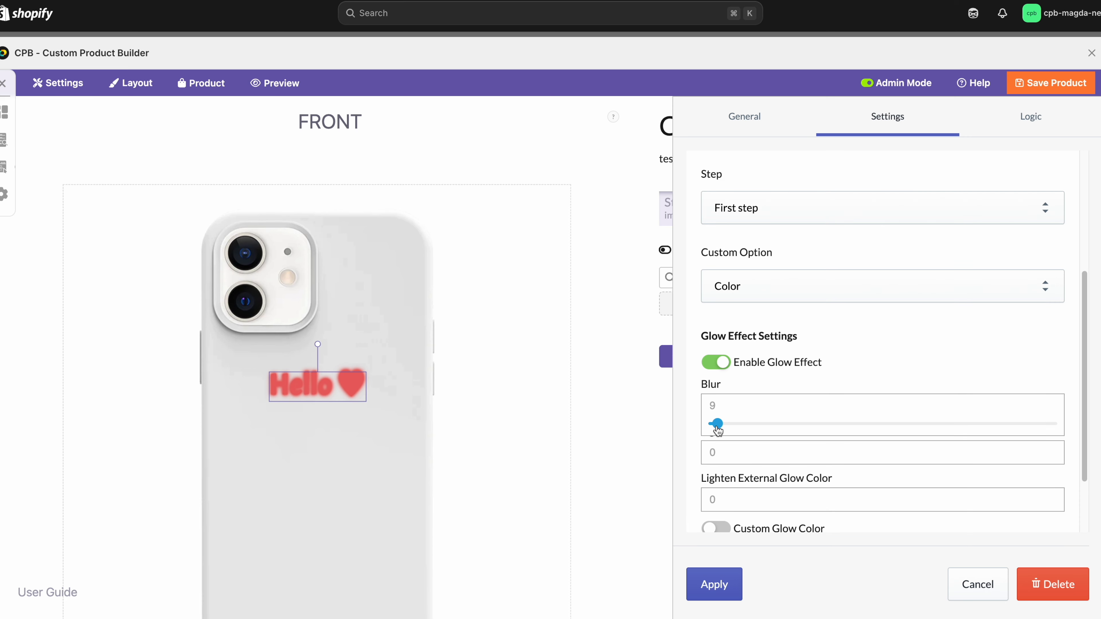
# Raise the glow lightening values, including Lighten External Glow Color, and enable the custom glow color.
pyautogui.moveTo(709, 471); pyautogui.dragTo(924, 472)
pyautogui.moveTo(709, 518); pyautogui.dragTo(980, 519)
pyautogui.scroll(-2, 763, 390)
pyautogui.click(723, 451)
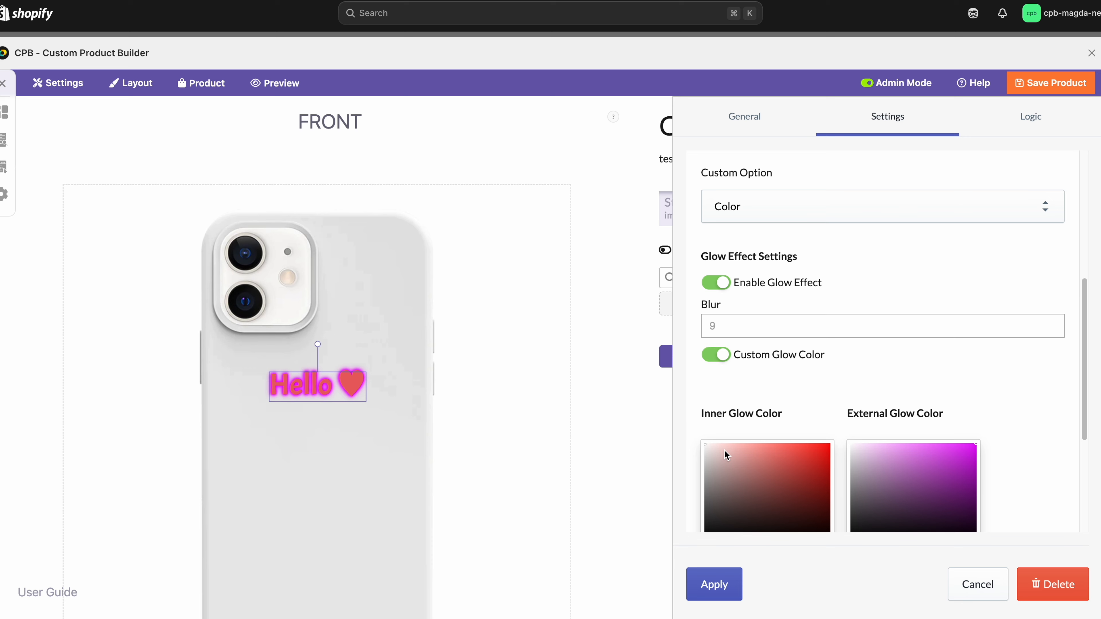
# Turn off the custom glow color and the glow effect, and apply the layer changes.
pyautogui.scroll(-2, 711, 456)
pyautogui.click(714, 271)
pyautogui.click(714, 275)
pyautogui.scroll(-2, 899, 366)
pyautogui.click(713, 531)
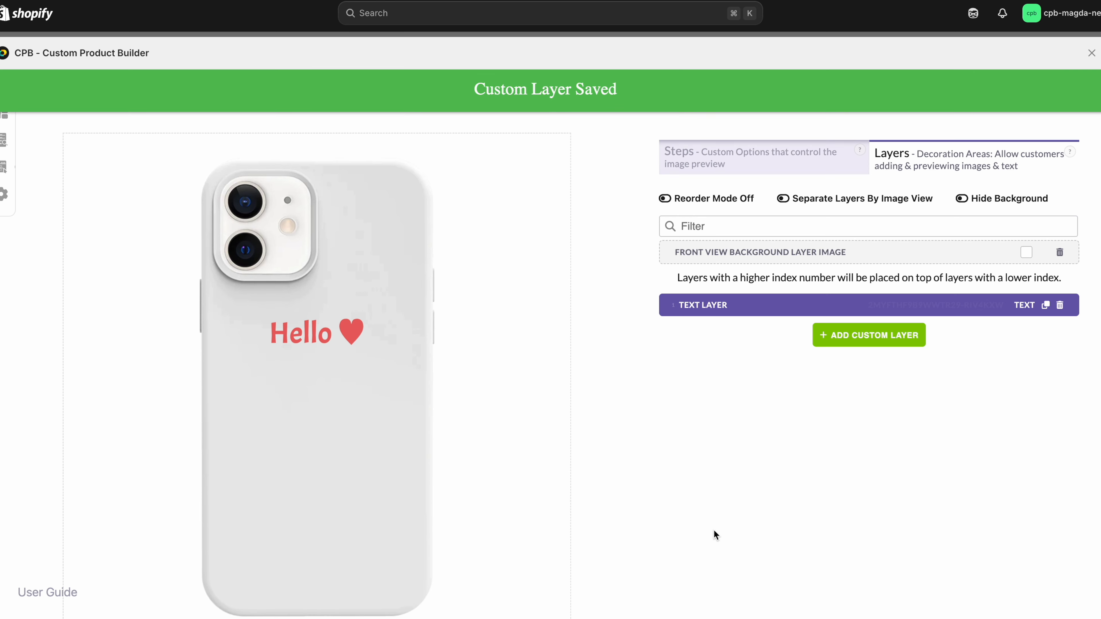